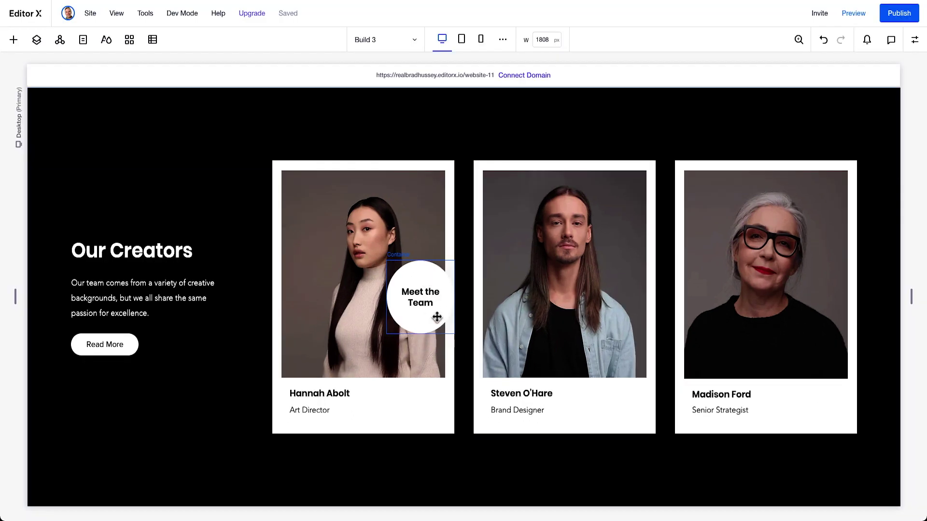
Step: Add a Hover trigger to the circular "Meet the Team" container
{"action": "left_click", "coordinate": [434, 313]}
{"action": "left_click", "coordinate": [914, 40]}
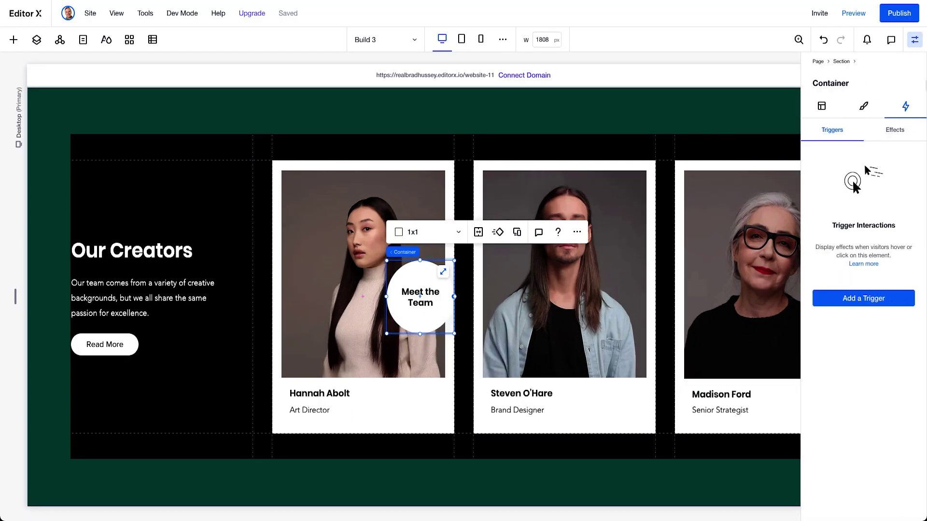
{"action": "left_click", "coordinate": [867, 302]}
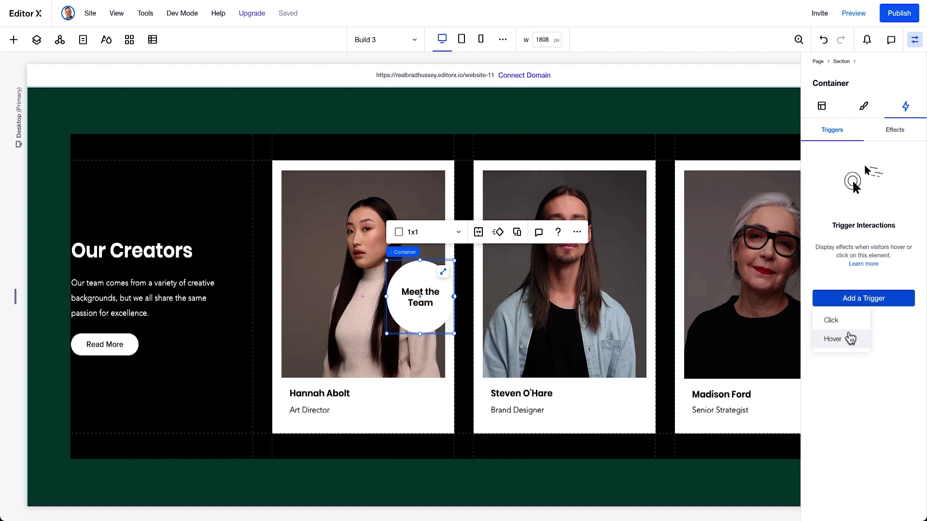
{"action": "left_click", "coordinate": [850, 347]}
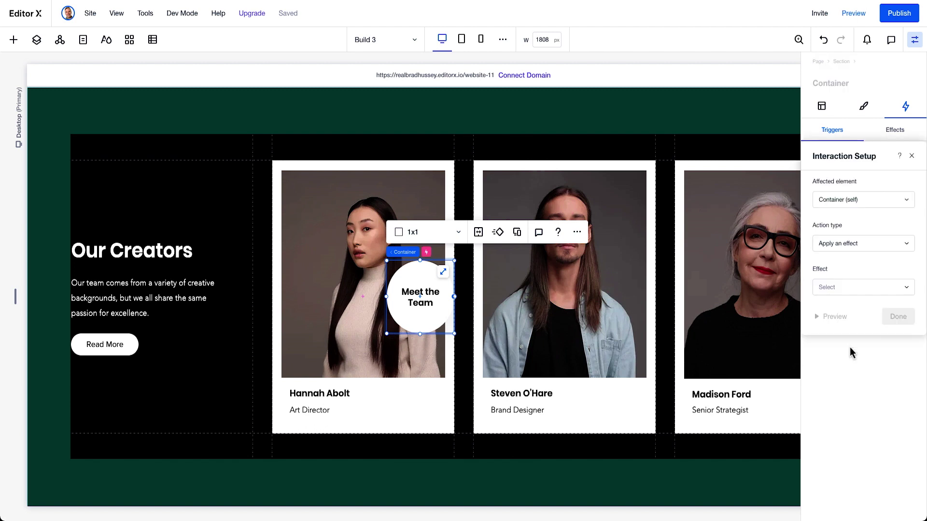
Step: Set the interaction to apply an effect to the container itself and create a custom animation named "Rotate & Grow"
{"action": "left_click", "coordinate": [860, 206]}
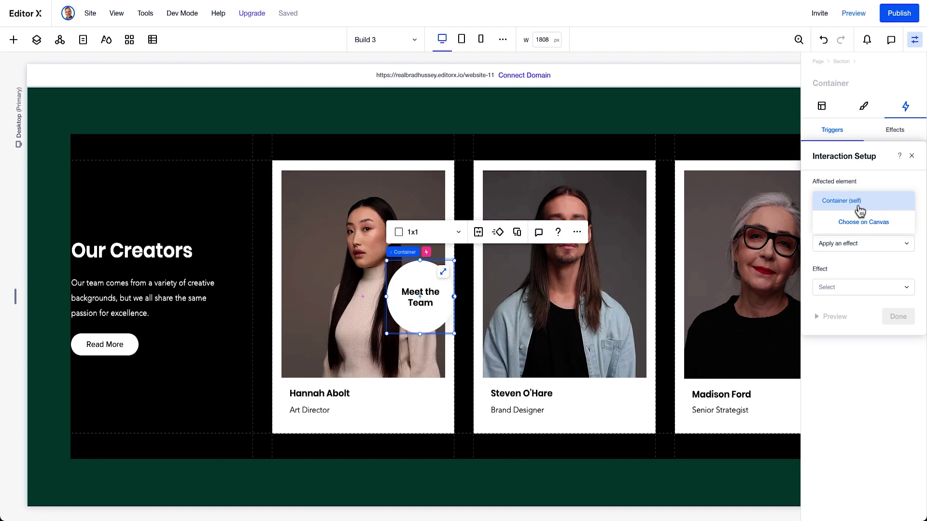
{"action": "left_click", "coordinate": [859, 201]}
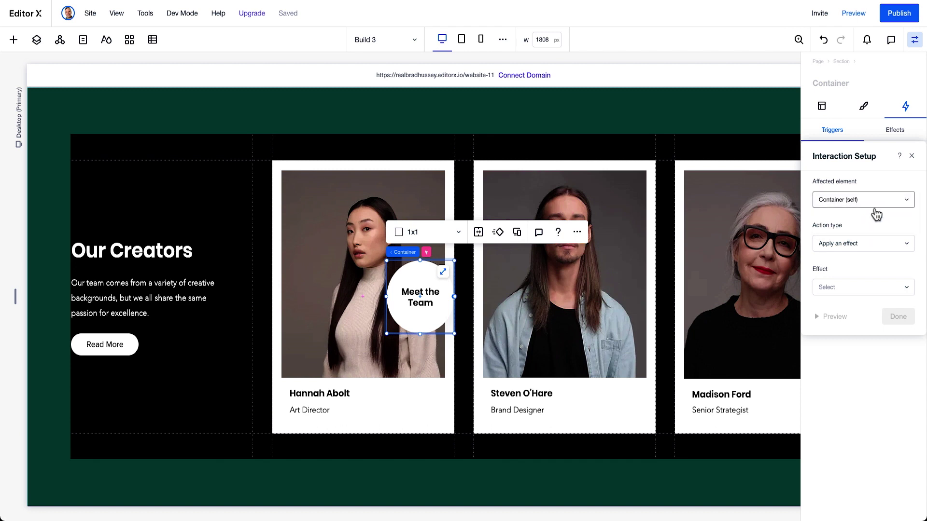
{"action": "left_click", "coordinate": [863, 250]}
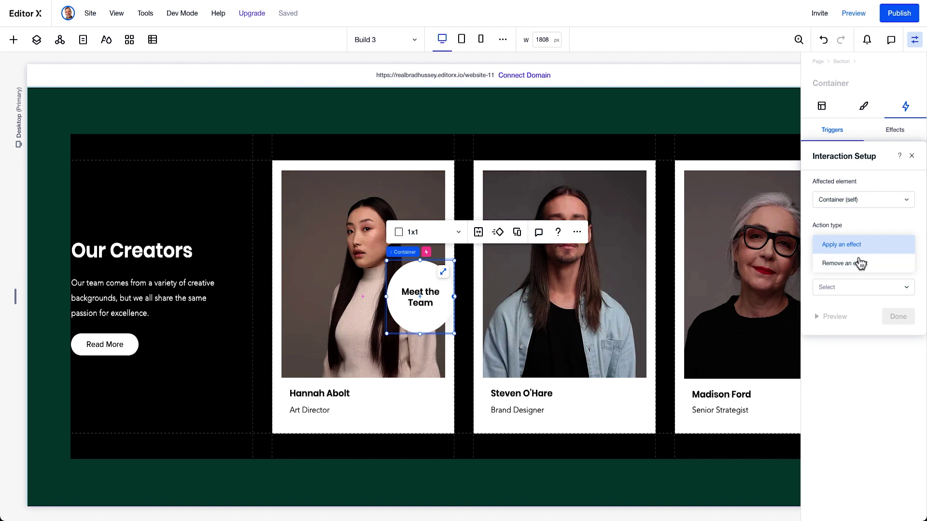
{"action": "left_click", "coordinate": [858, 251]}
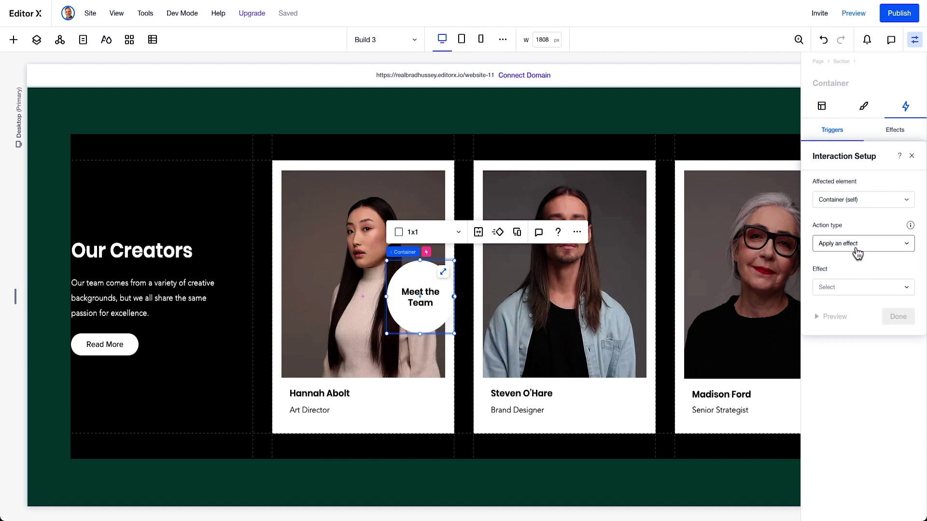
{"action": "left_click", "coordinate": [861, 293]}
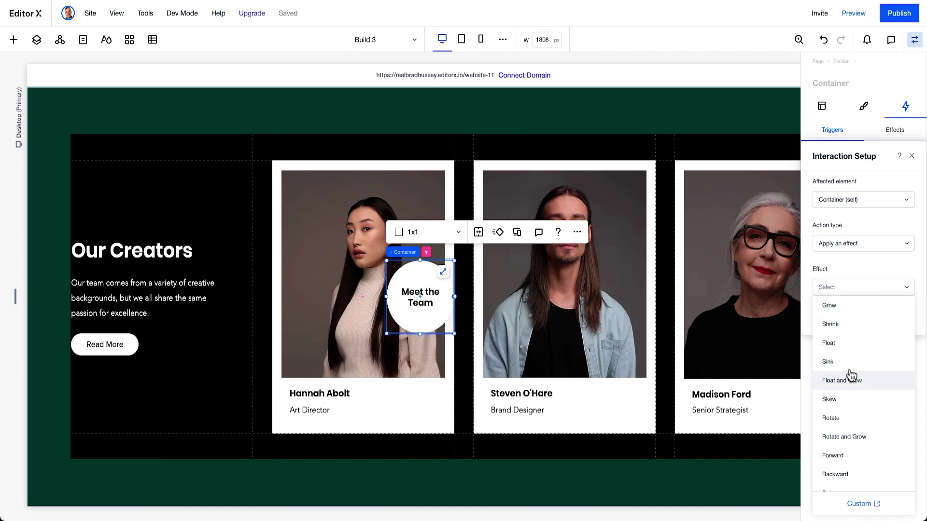
{"action": "left_click", "coordinate": [863, 504]}
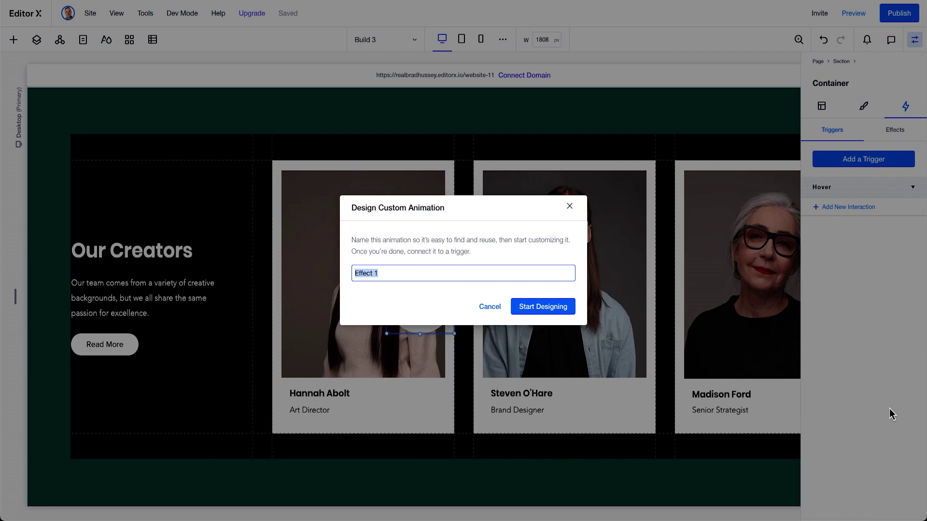
{"action": "type", "text": "Rotate & Grow"}
{"action": "left_click", "coordinate": [564, 312]}
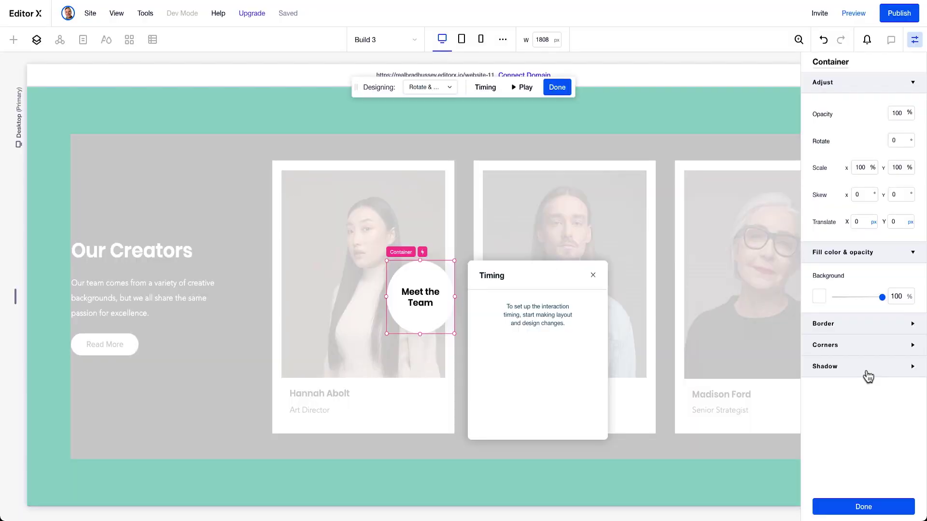
Step: Set the container's rotation to -15° and its X and Y scale to 110% for the effect
{"action": "left_click", "coordinate": [903, 144]}
{"action": "type", "text": "-15"}
{"action": "key", "text": "Tab"}
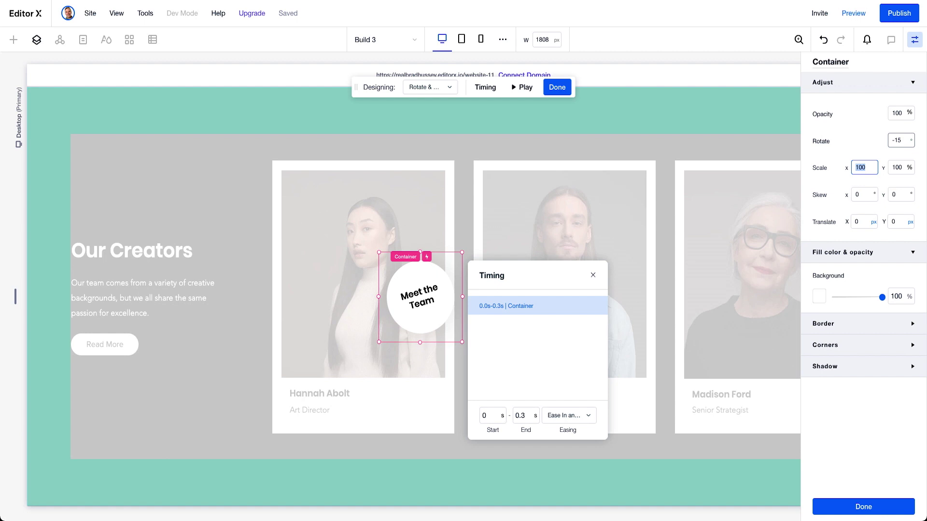
{"action": "type", "text": "110"}
{"action": "key", "text": "Tab"}
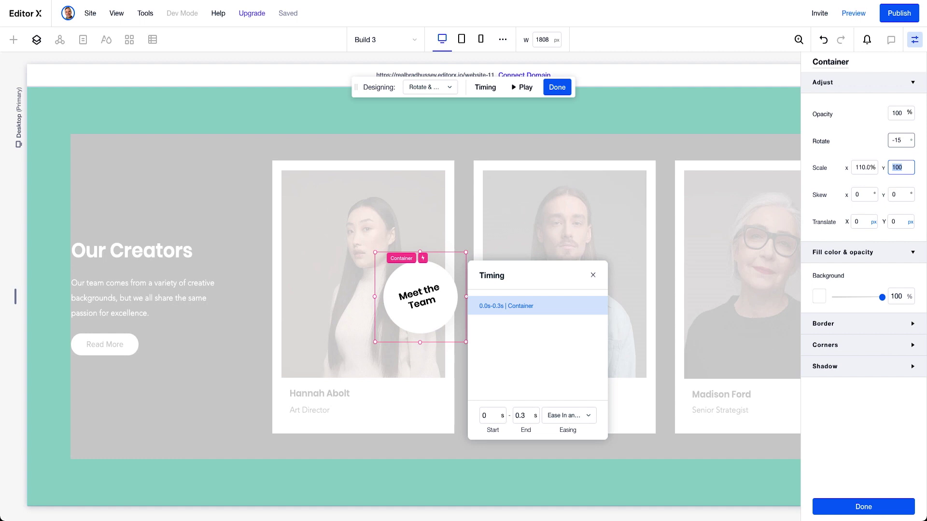
{"action": "type", "text": "110"}
{"action": "key", "text": "Tab"}
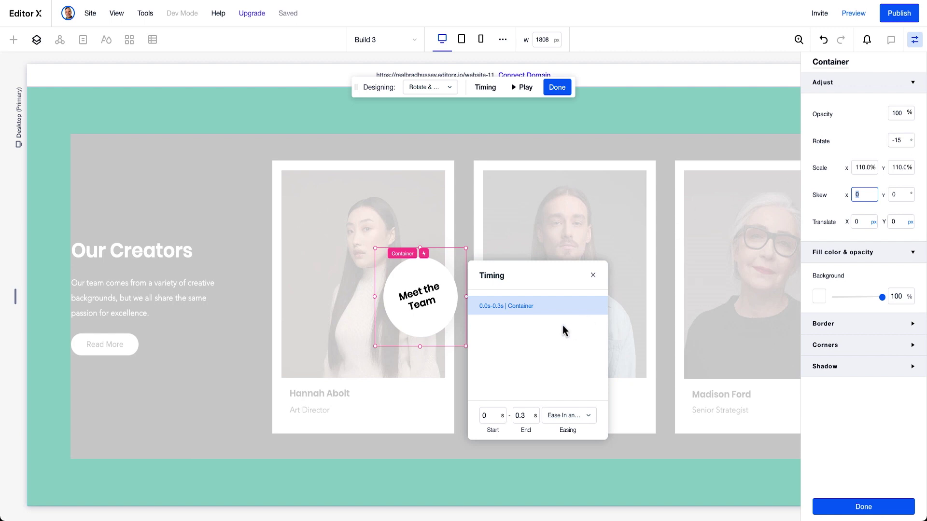
Step: Set the animation's end time to 0.2 s with Ease In and Out easing
{"action": "left_click", "coordinate": [529, 418]}
{"action": "type", "text": "0.2"}
{"action": "left_click", "coordinate": [565, 418]}
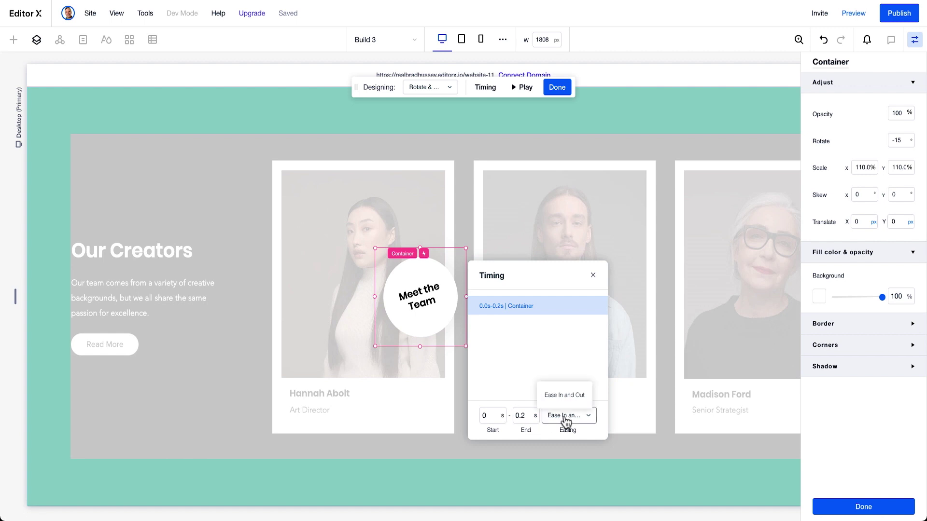
{"action": "left_click", "coordinate": [566, 423]}
{"action": "left_click", "coordinate": [577, 434]}
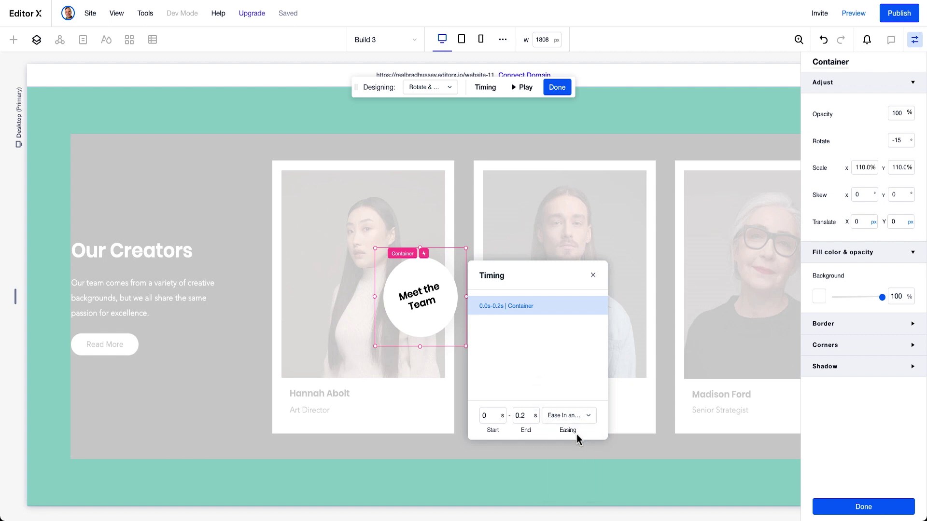
Step: Play the Rotate & Grow animation once, stop it and finish designing the effect
{"action": "left_click", "coordinate": [521, 89]}
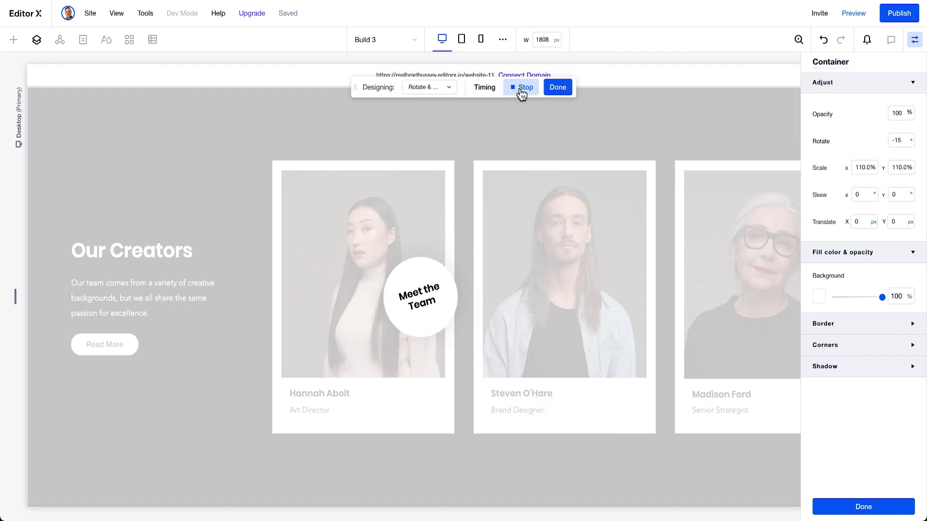
{"action": "left_click", "coordinate": [498, 92]}
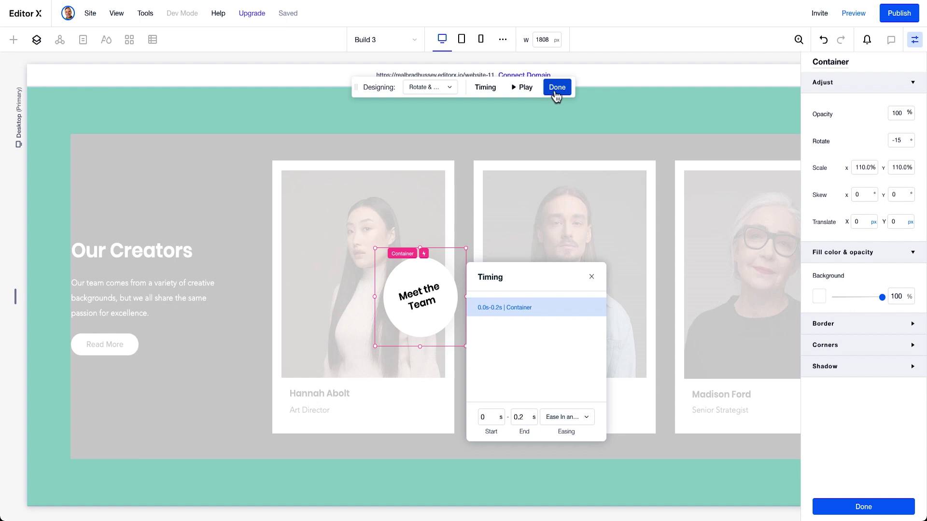
{"action": "left_click", "coordinate": [888, 513]}
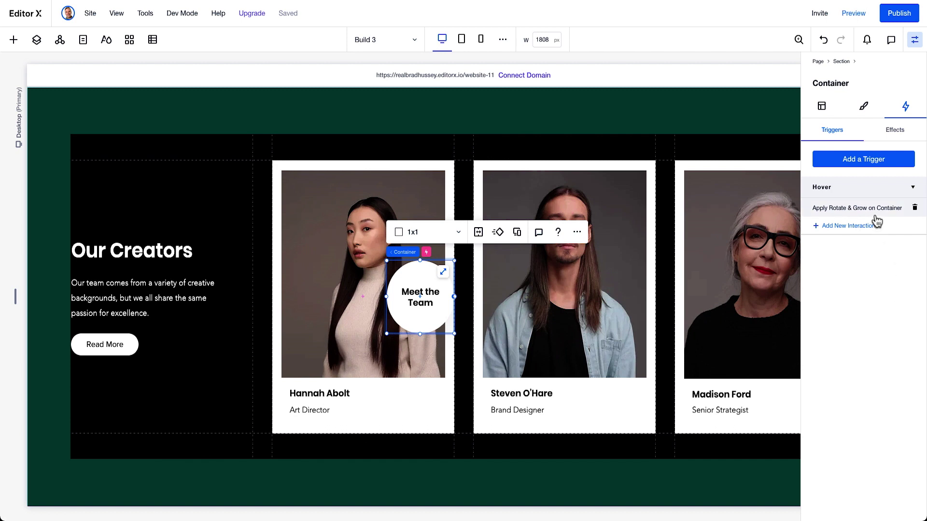
Step: Preview the site at the Desktop, Tablet and Mobile breakpoints and return to the Desktop view
{"action": "left_click", "coordinate": [854, 14]}
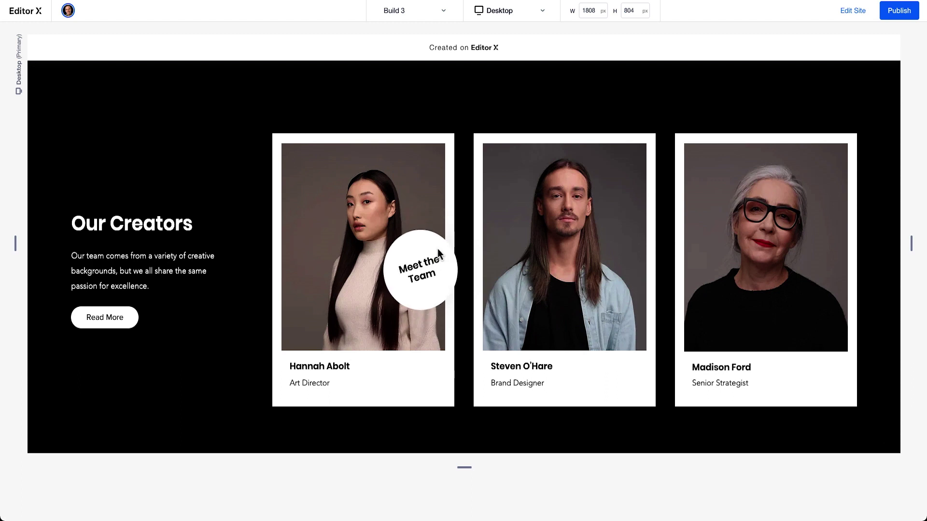
{"action": "left_click", "coordinate": [503, 13]}
{"action": "left_click", "coordinate": [514, 71]}
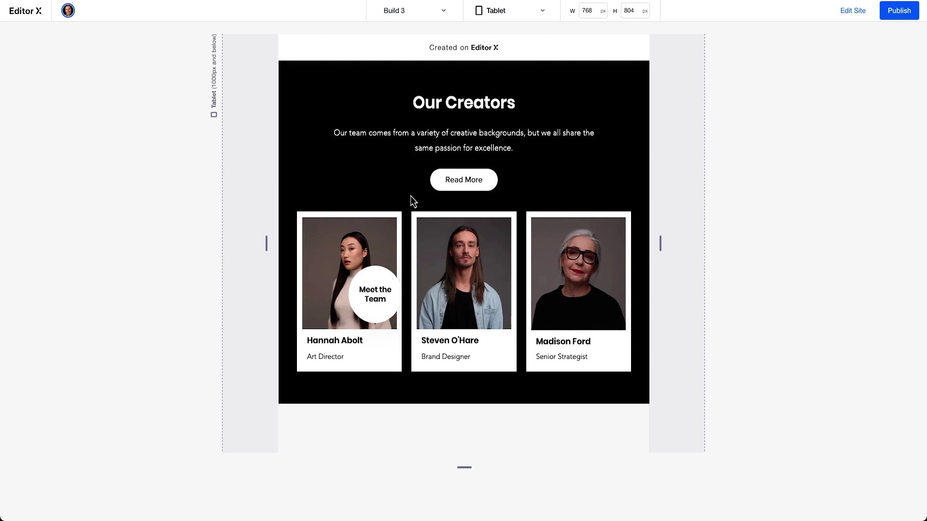
{"action": "left_click", "coordinate": [506, 16]}
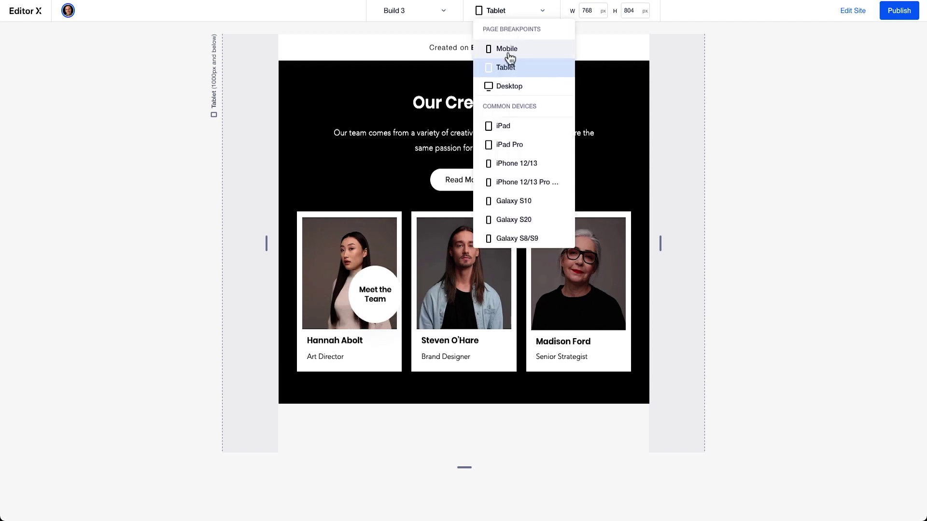
{"action": "left_click", "coordinate": [510, 54]}
{"action": "left_click", "coordinate": [502, 13]}
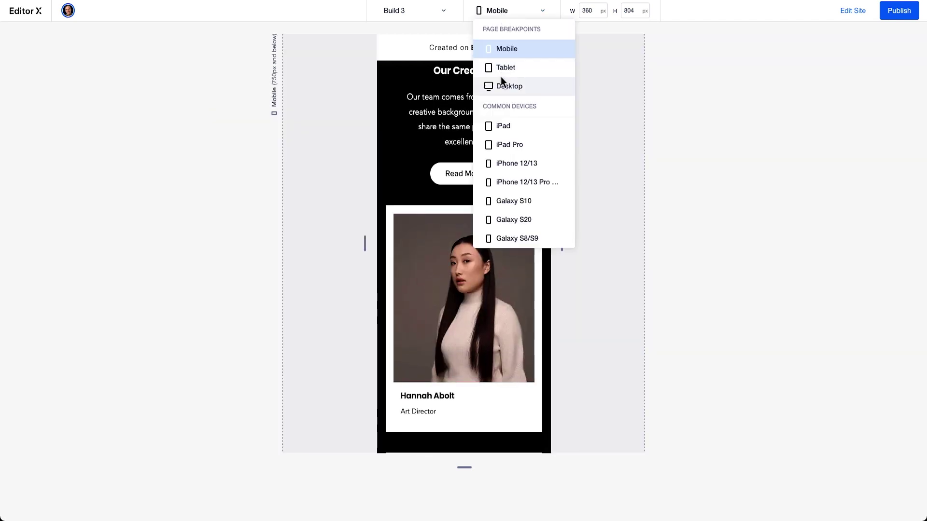
{"action": "left_click", "coordinate": [501, 87]}
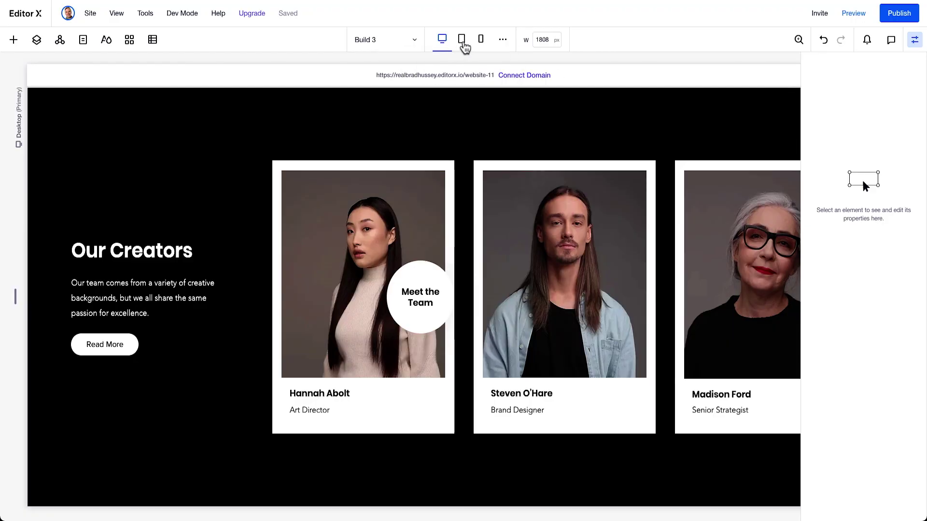
Step: At the Tablet breakpoint, delete the Rotate & Grow interaction from the "Meet the Team" container's Hover trigger
{"action": "left_click", "coordinate": [463, 42]}
{"action": "left_click", "coordinate": [375, 312]}
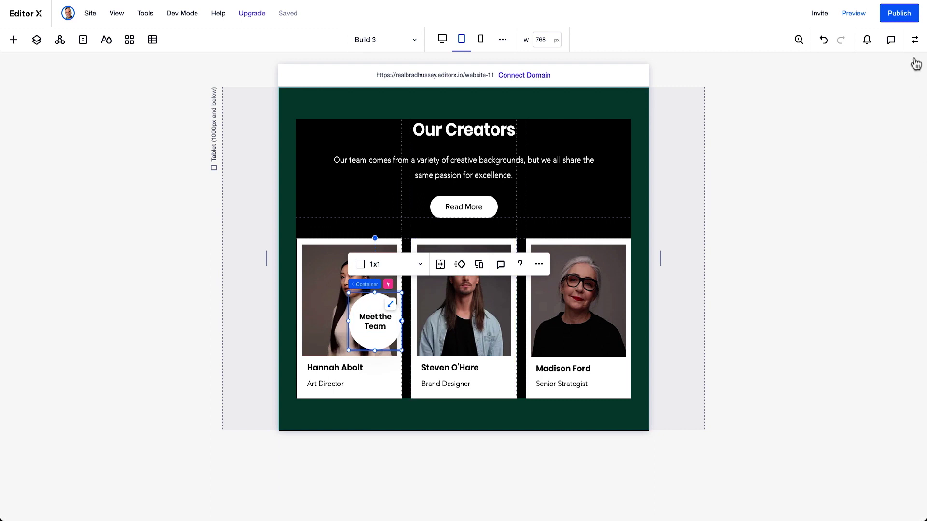
{"action": "left_click", "coordinate": [915, 39]}
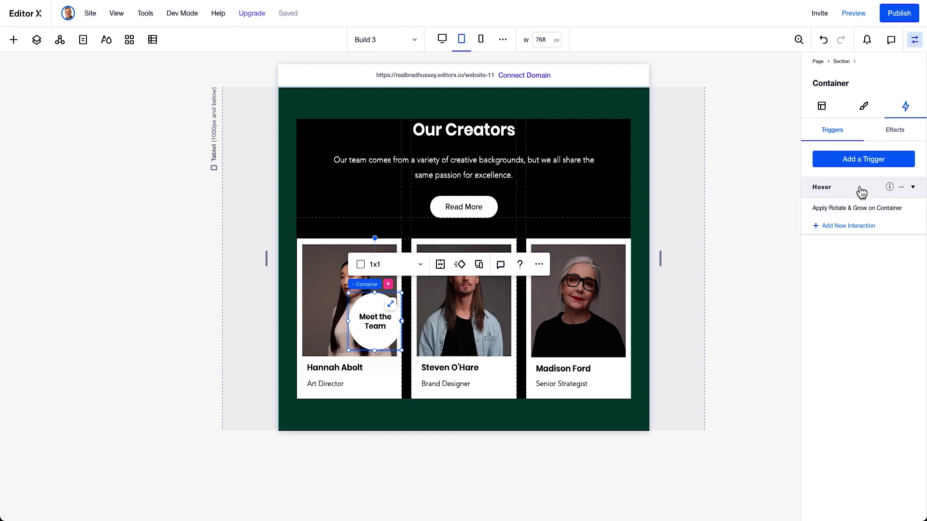
{"action": "mouse_move", "coordinate": [867, 217]}
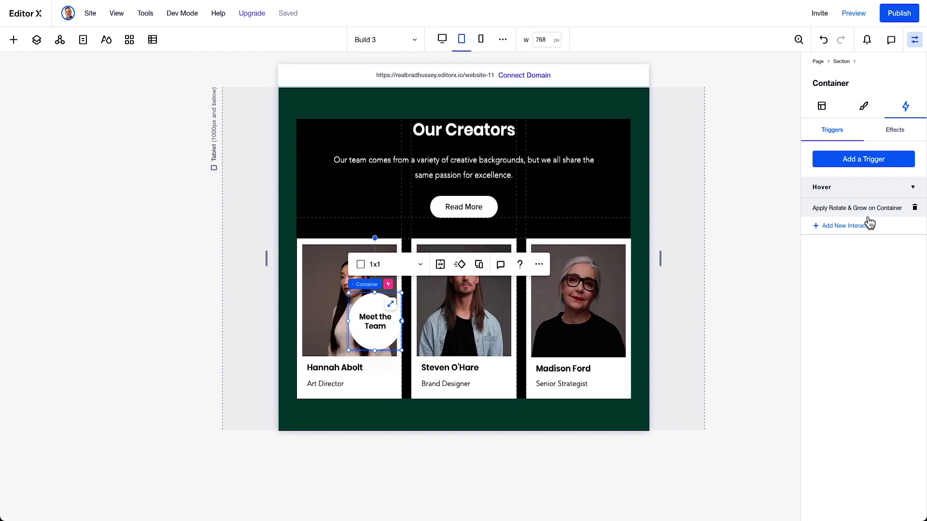
{"action": "left_click", "coordinate": [915, 209]}
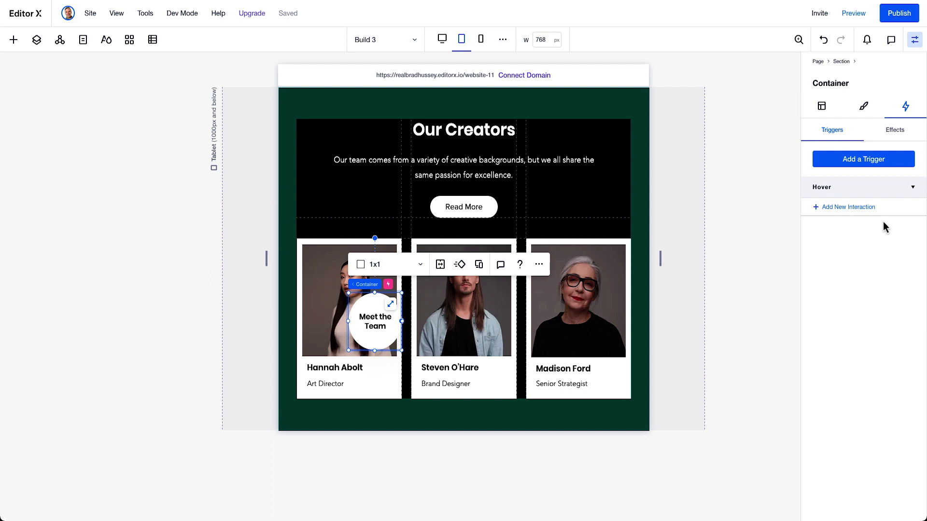
{"action": "left_click", "coordinate": [890, 188]}
Step: Check the container's Hover trigger at the Mobile breakpoint and open the setup of its Desktop interaction
{"action": "left_click", "coordinate": [481, 40]}
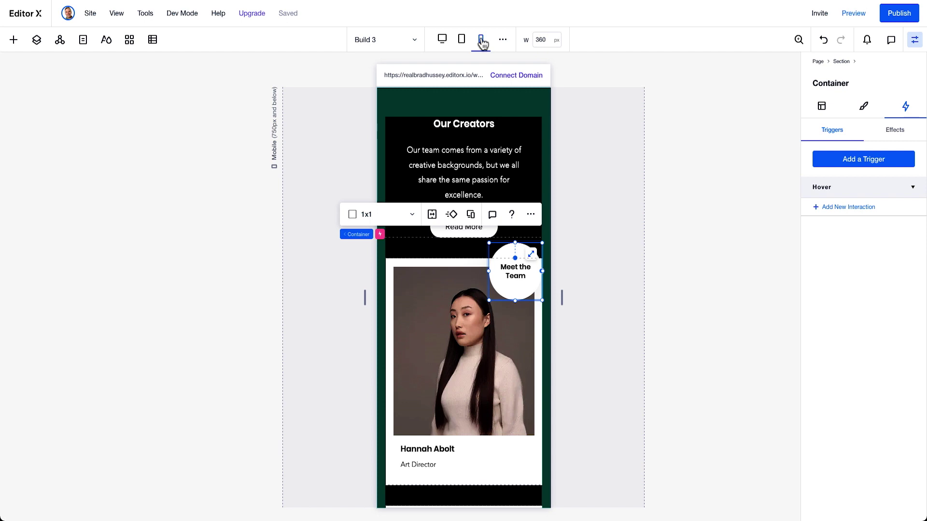
{"action": "left_click", "coordinate": [442, 39]}
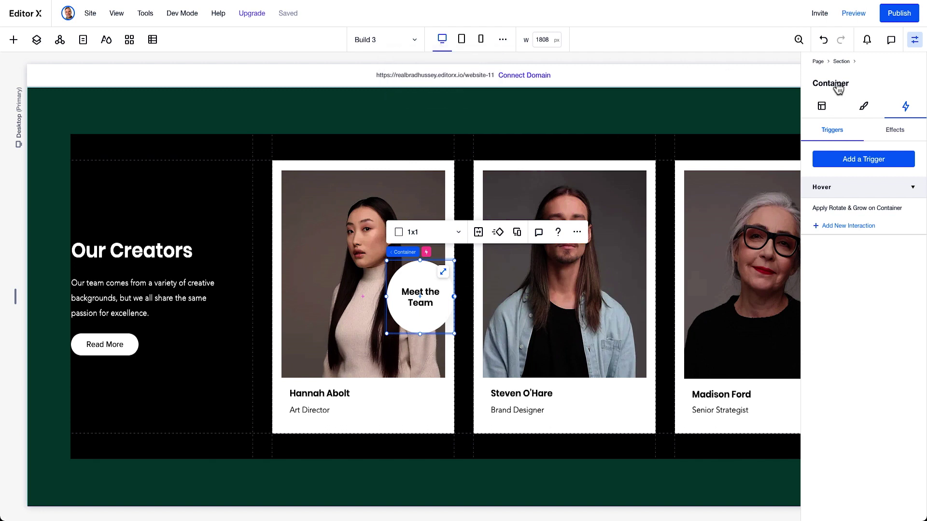
{"action": "left_click", "coordinate": [872, 212]}
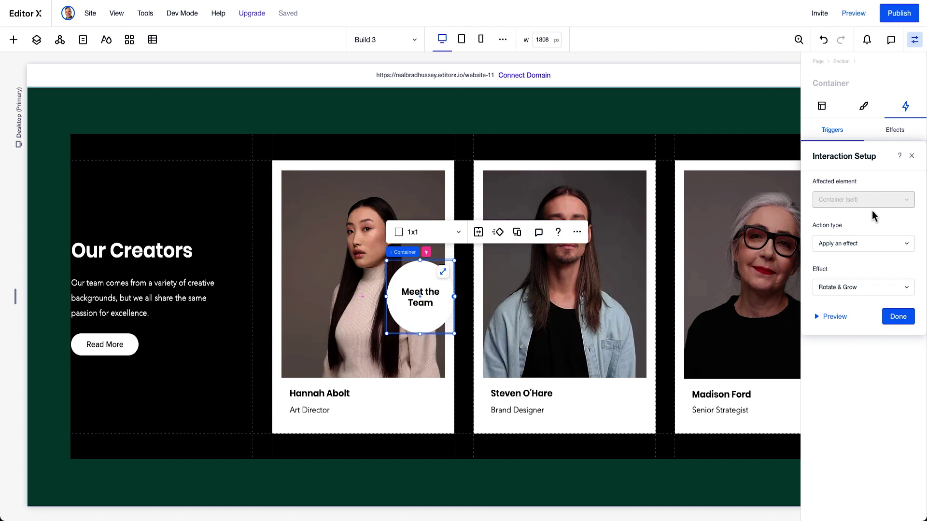
Step: Open the container's Rotate & Grow effect for editing at the Desktop breakpoint
{"action": "left_click", "coordinate": [893, 136]}
{"action": "left_click", "coordinate": [894, 135]}
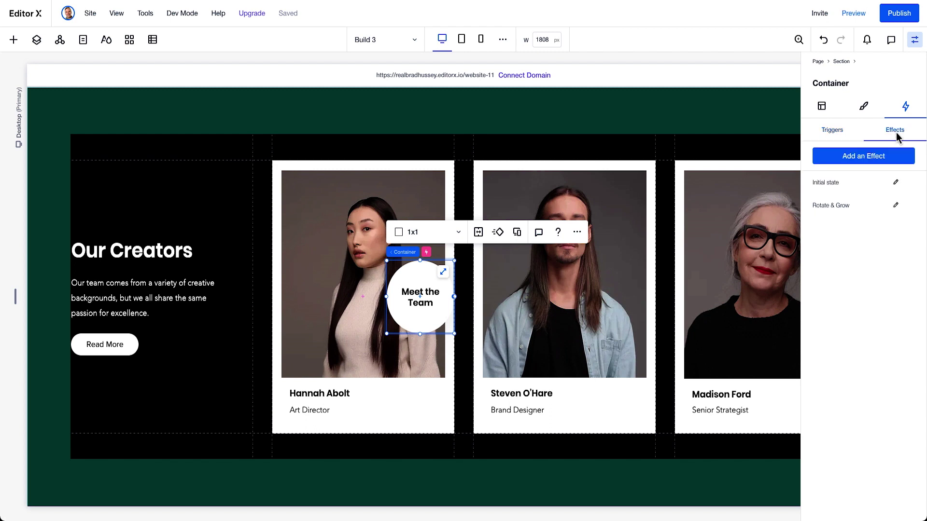
{"action": "left_click", "coordinate": [895, 206]}
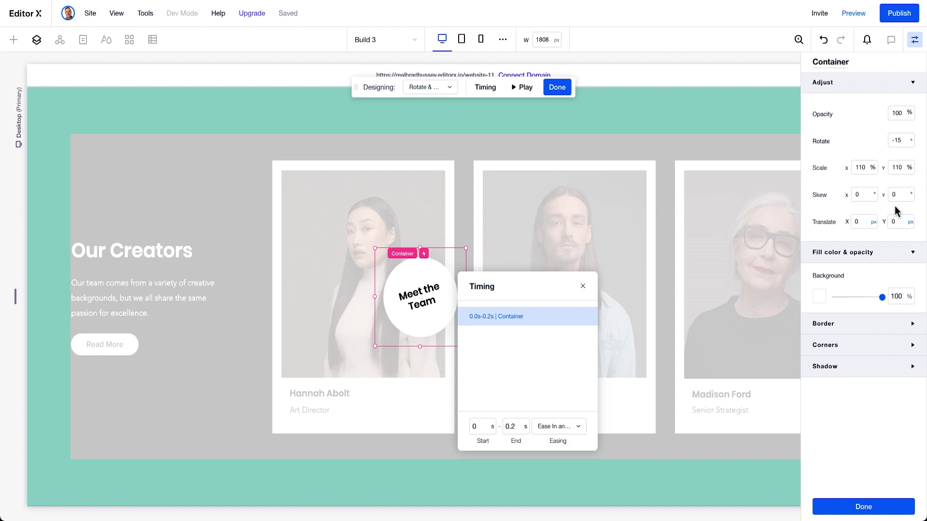
Step: Preview the badge's hover interaction at the Desktop breakpoint and switch the preview to Tablet
{"action": "left_click", "coordinate": [860, 13]}
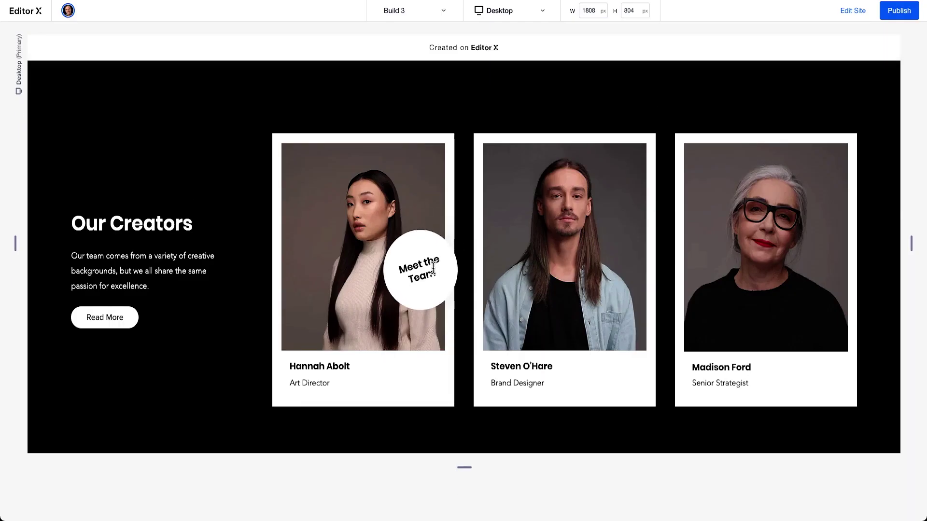
{"action": "left_click", "coordinate": [506, 14]}
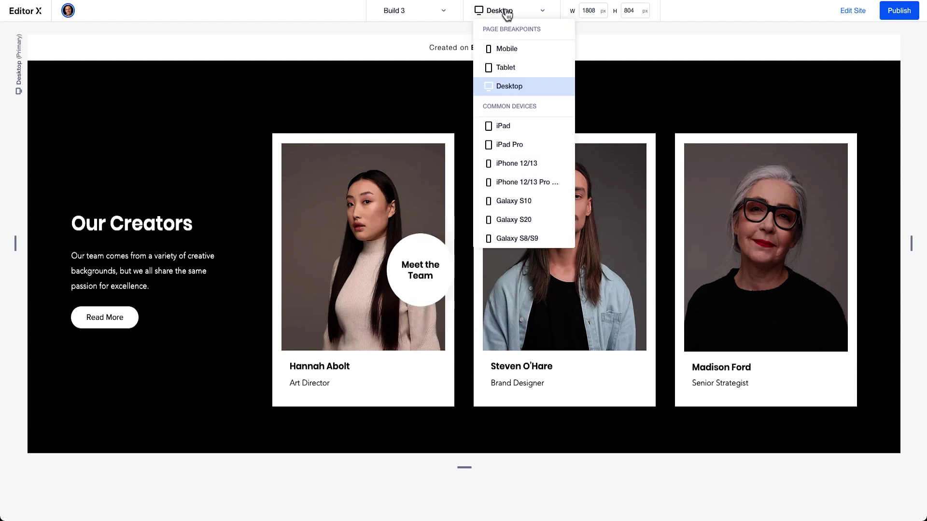
{"action": "left_click", "coordinate": [512, 67]}
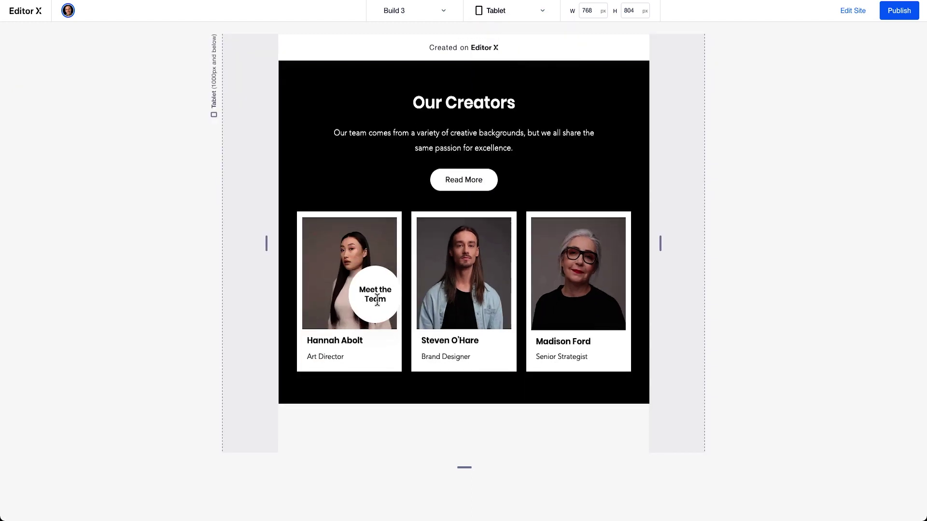
Step: Preview the badge at the Mobile breakpoint, switch the preview back to Desktop, and return to editing the site
{"action": "left_click", "coordinate": [531, 14]}
{"action": "left_click", "coordinate": [522, 48]}
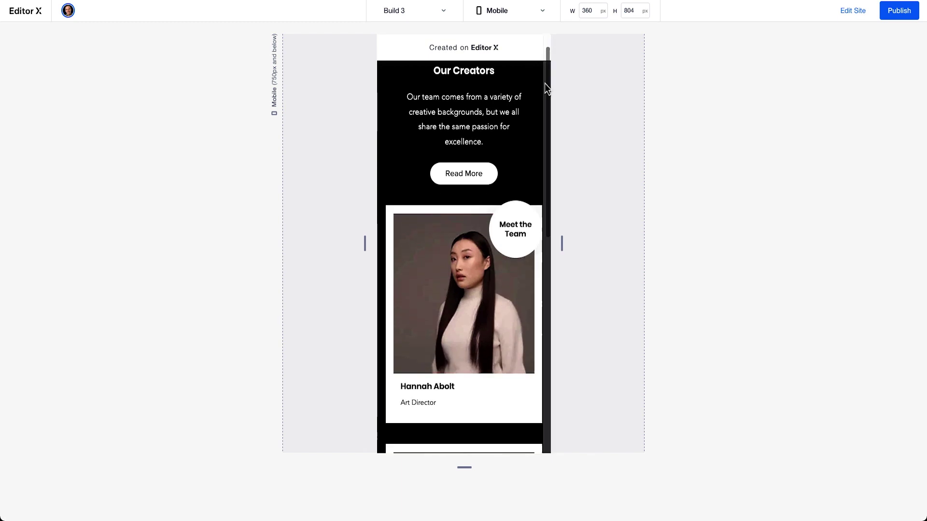
{"action": "left_click", "coordinate": [513, 14]}
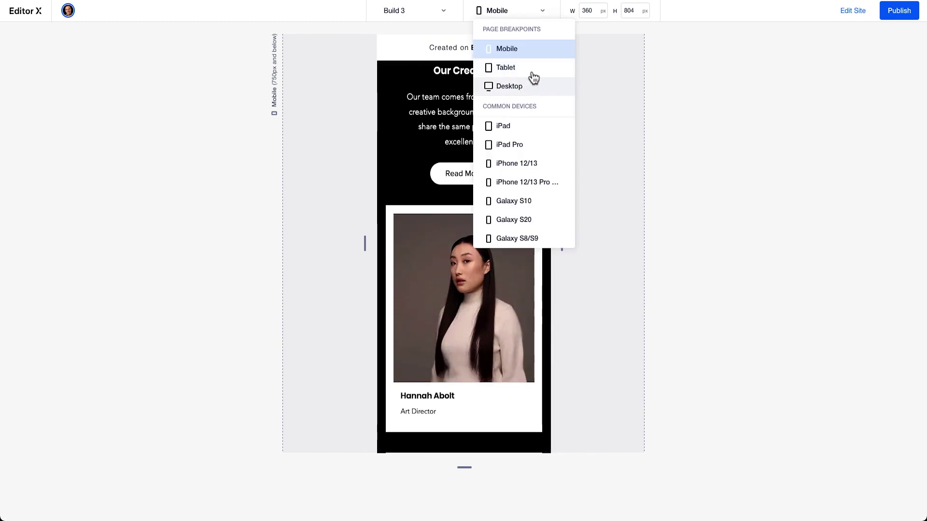
{"action": "left_click", "coordinate": [532, 85]}
{"action": "left_click", "coordinate": [857, 15]}
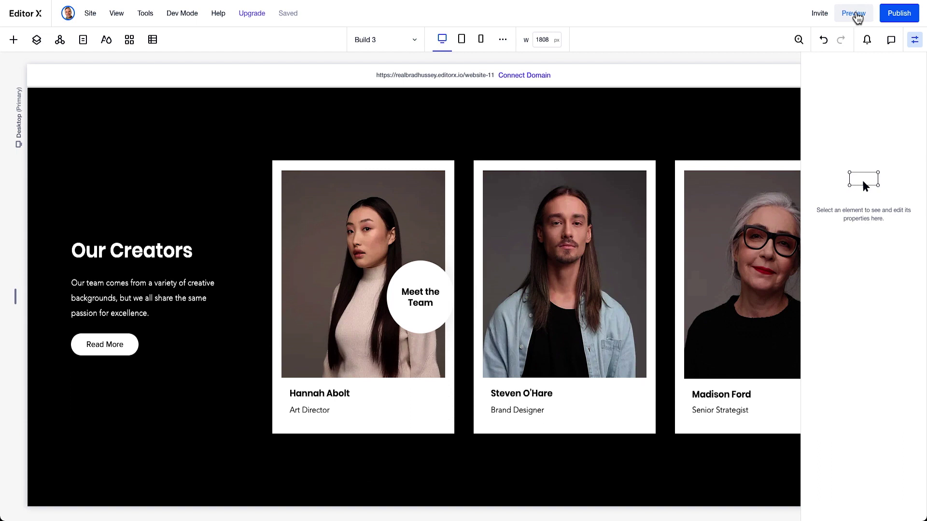
Step: Add a Click trigger to the "Meet the Team" container
{"action": "left_click", "coordinate": [426, 272]}
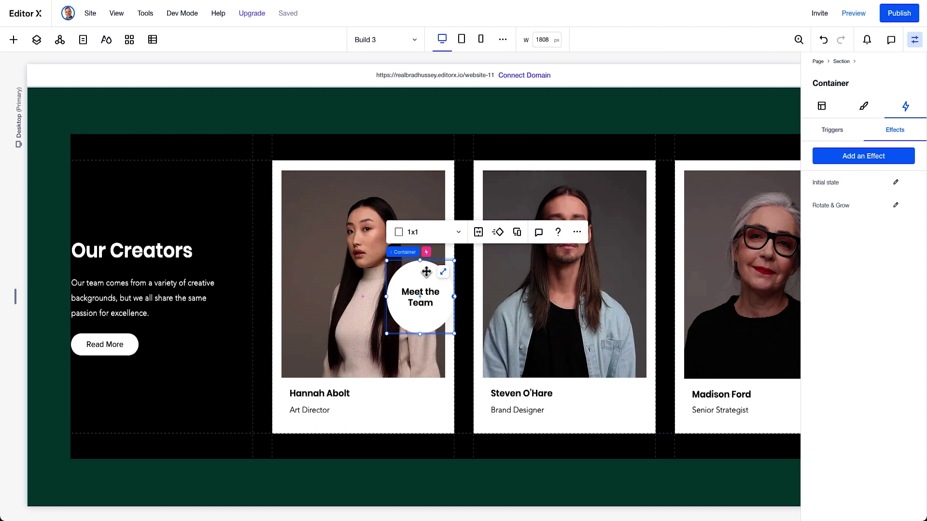
{"action": "left_click", "coordinate": [832, 130]}
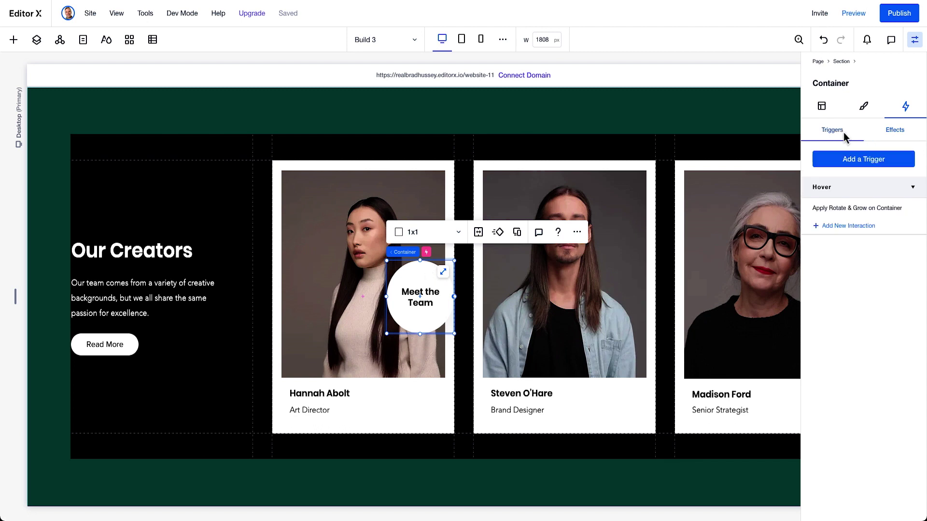
{"action": "left_click", "coordinate": [852, 158]}
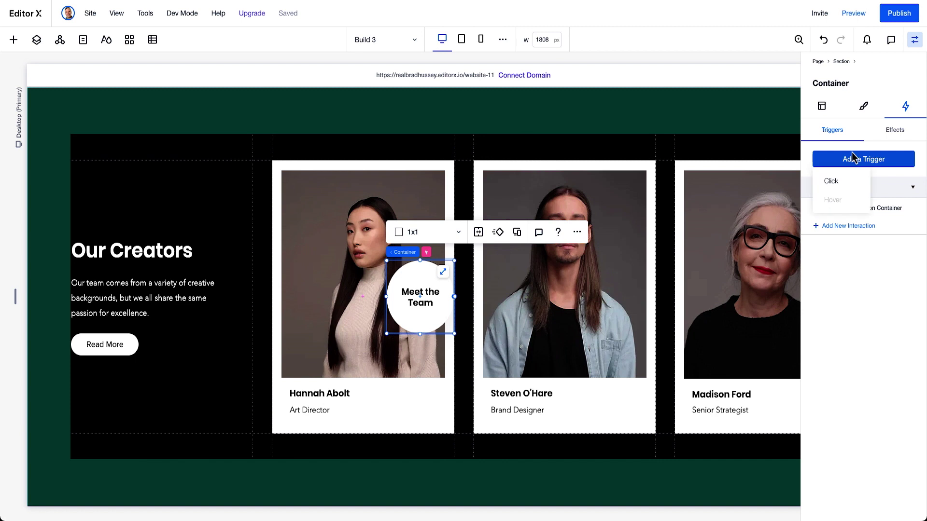
{"action": "left_click", "coordinate": [842, 188]}
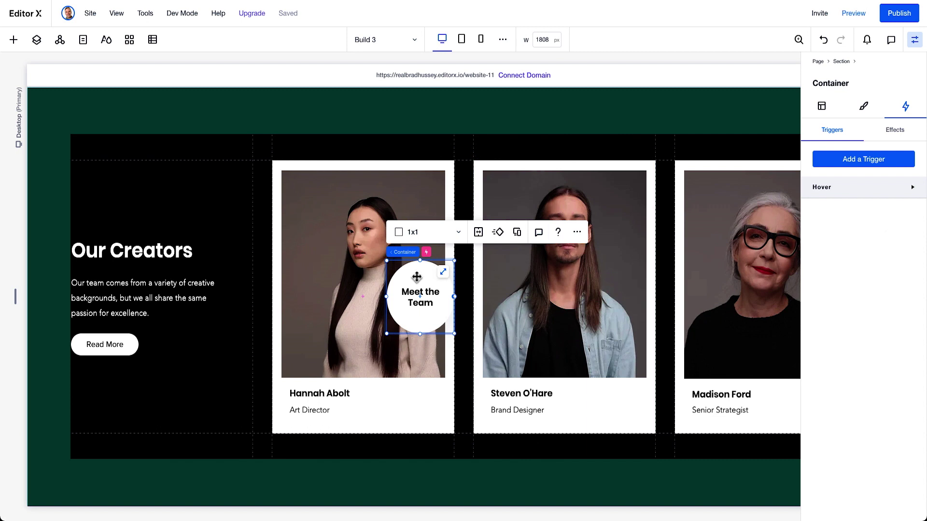
{"action": "left_click", "coordinate": [885, 163]}
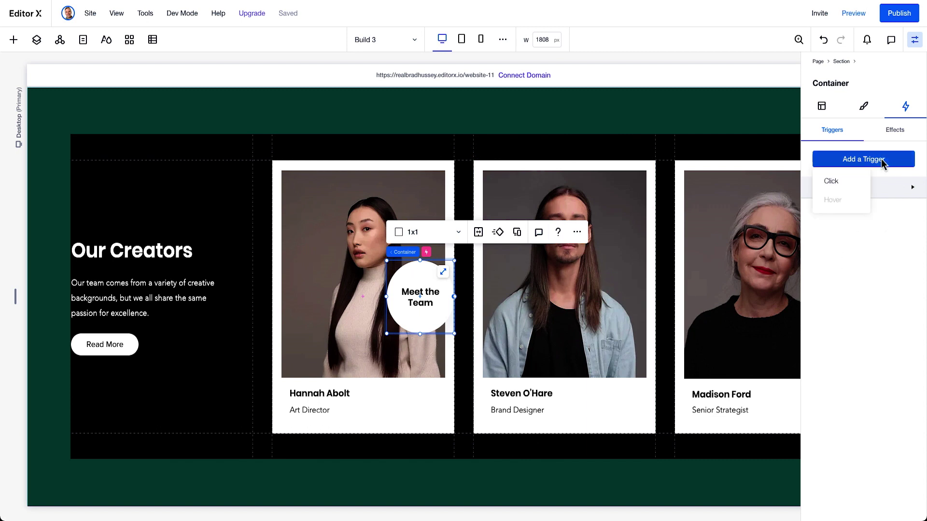
{"action": "left_click", "coordinate": [833, 185]}
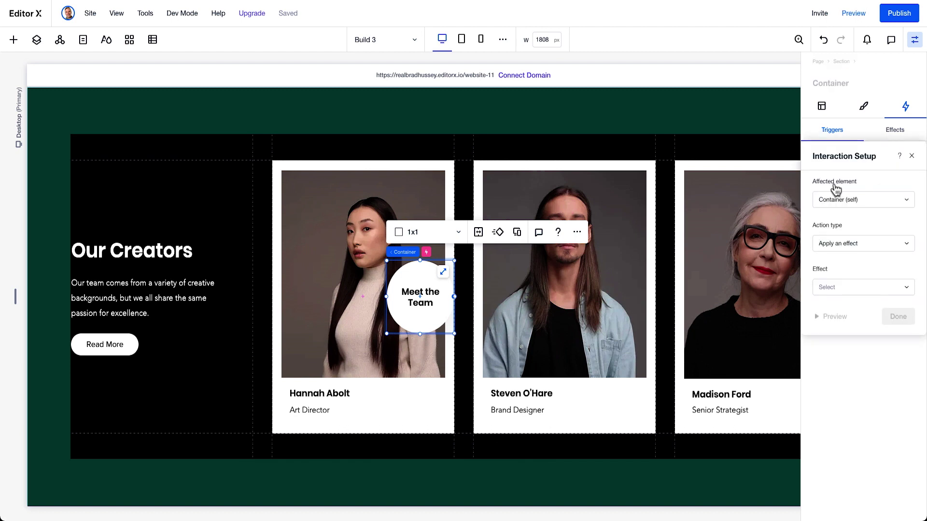
Step: Choose the first team card's container on the canvas as the element affected by the Click interaction
{"action": "left_click", "coordinate": [865, 205]}
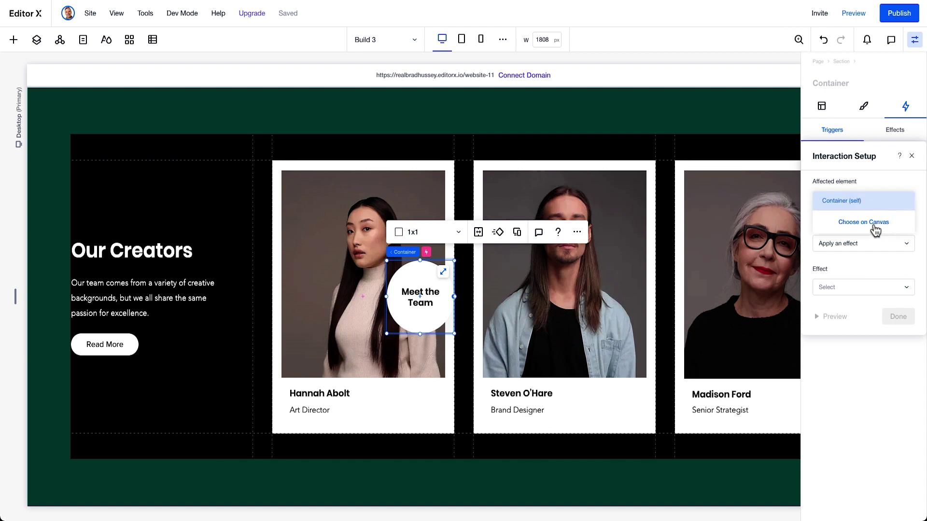
{"action": "left_click", "coordinate": [863, 222]}
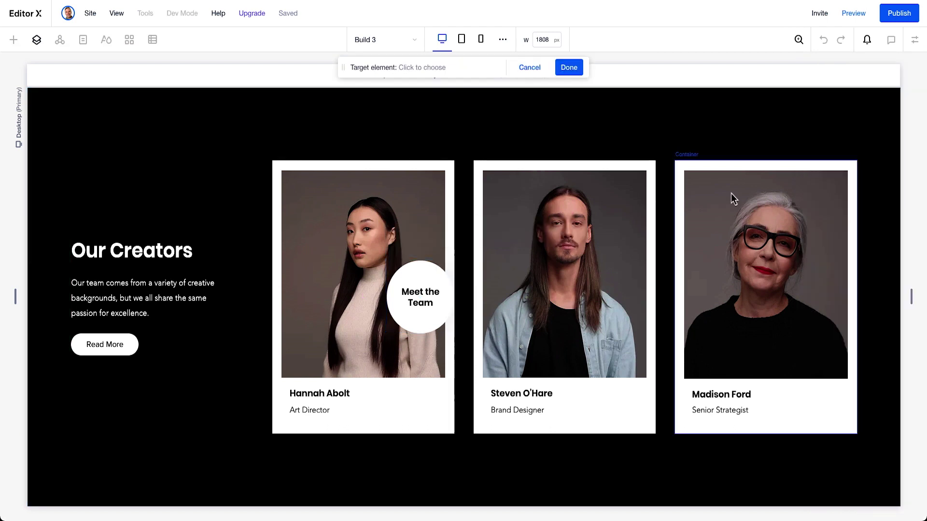
{"action": "left_click", "coordinate": [370, 185]}
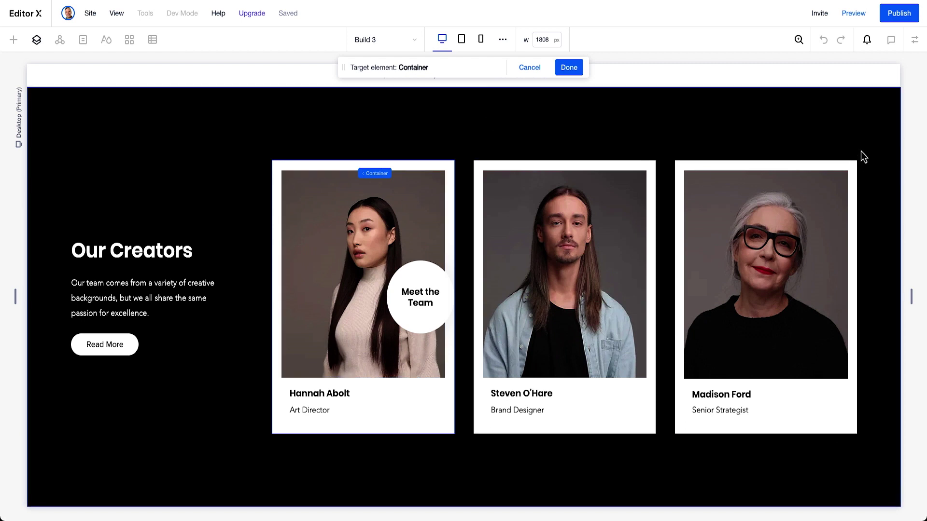
{"action": "left_click", "coordinate": [572, 70]}
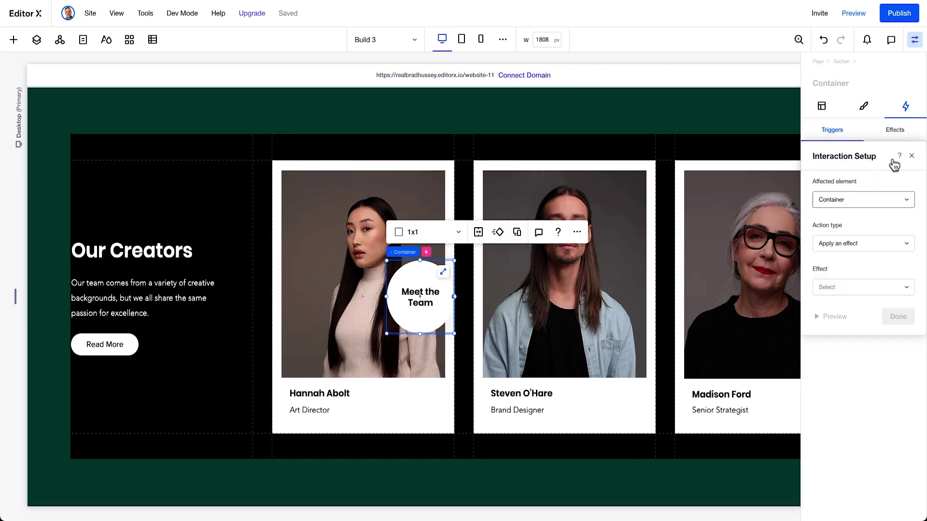
Step: Set the action type to "Toggle an effect on and off" and start designing a custom animation named "Card 01"
{"action": "left_click", "coordinate": [872, 254]}
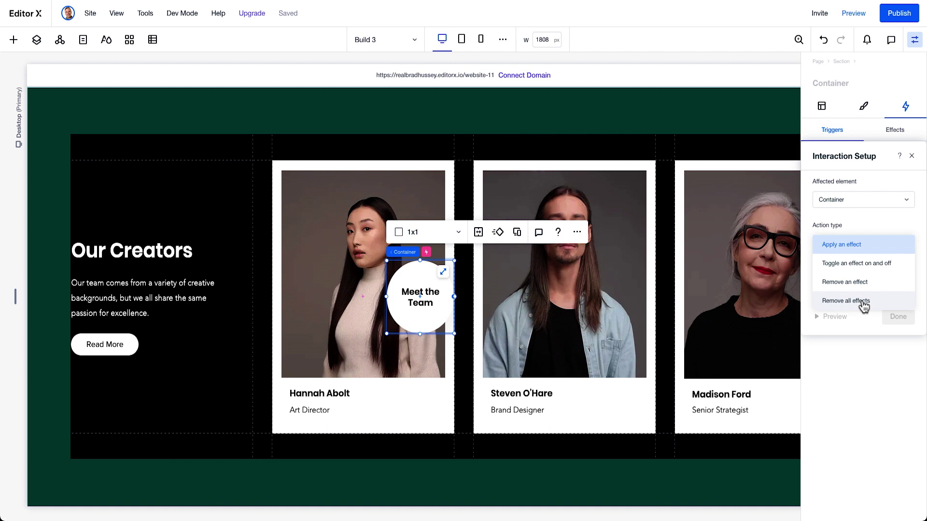
{"action": "left_click", "coordinate": [863, 266]}
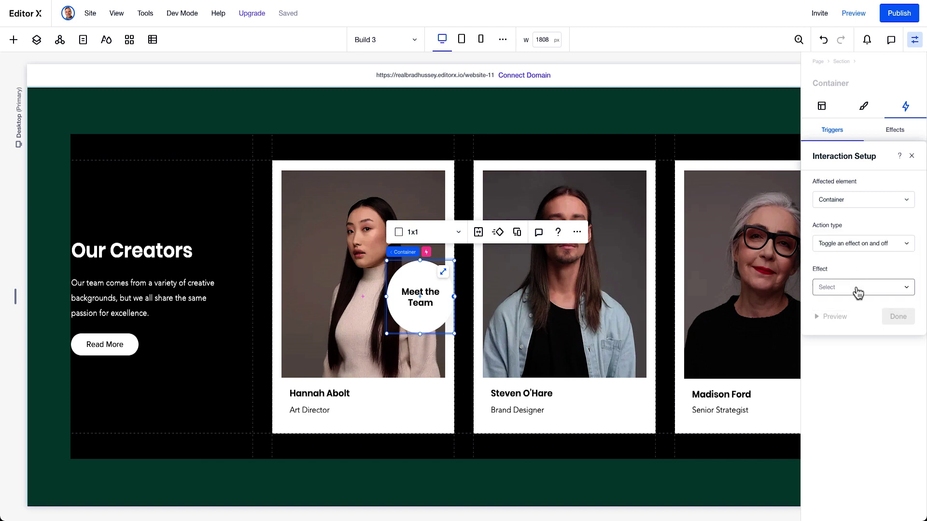
{"action": "left_click", "coordinate": [858, 289]}
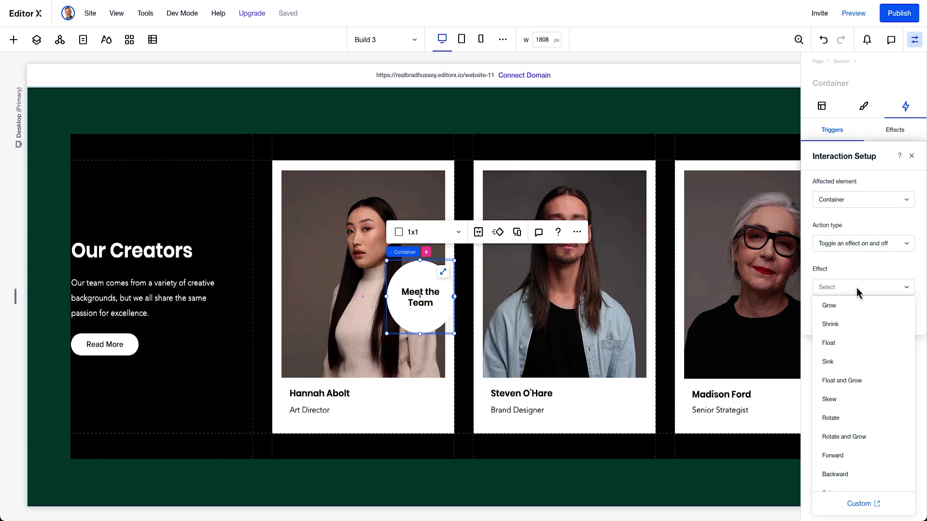
{"action": "left_click", "coordinate": [866, 505]}
{"action": "type", "text": "Card 01"}
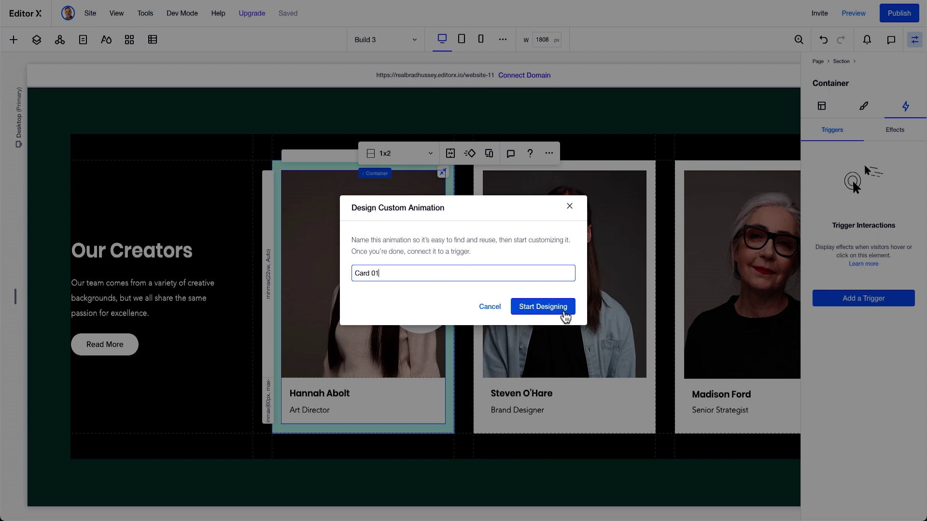
{"action": "left_click", "coordinate": [542, 307]}
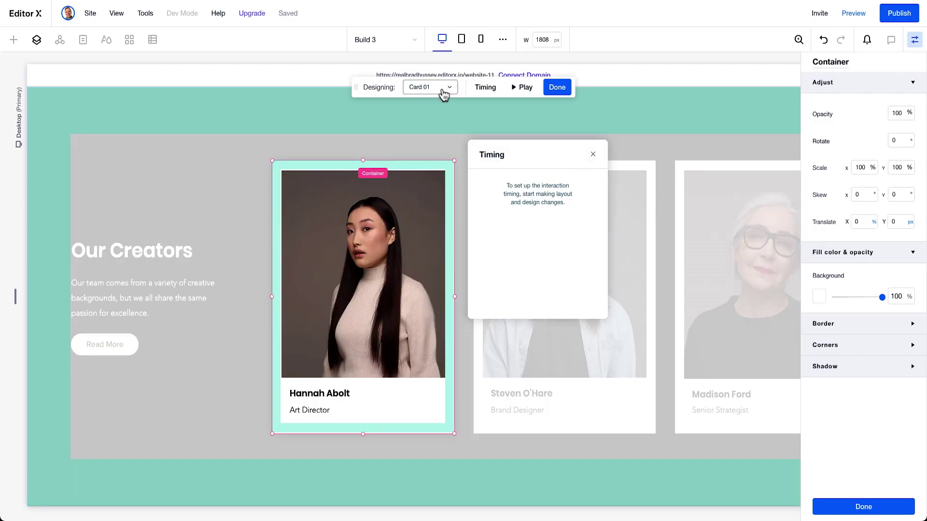
Step: In the first card's Initial state, set the horizontal translation to 80% and move the Timing window off the card
{"action": "left_click", "coordinate": [443, 92]}
{"action": "left_click", "coordinate": [427, 124]}
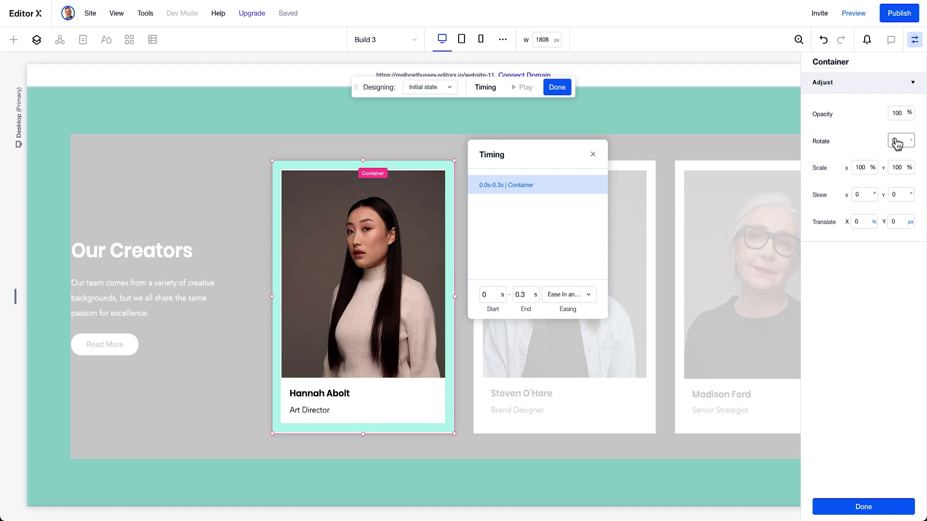
{"action": "left_click", "coordinate": [865, 224]}
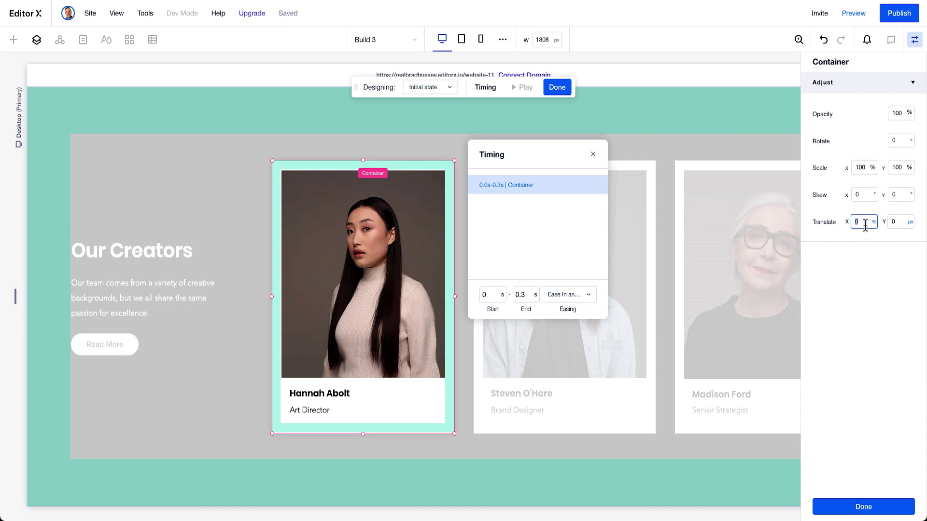
{"action": "type", "text": "80"}
{"action": "key", "text": "Tab"}
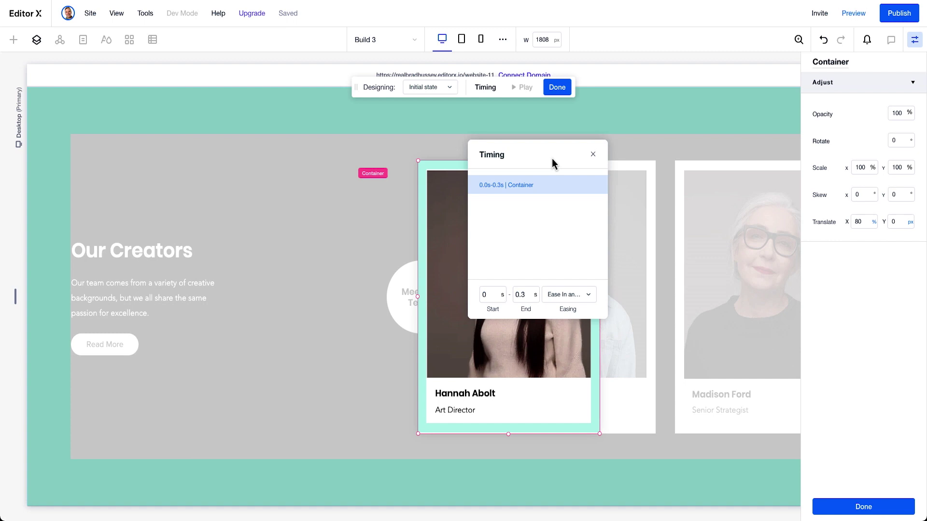
{"action": "left_click_drag", "start_coordinate": [553, 158], "coordinate": [324, 161]}
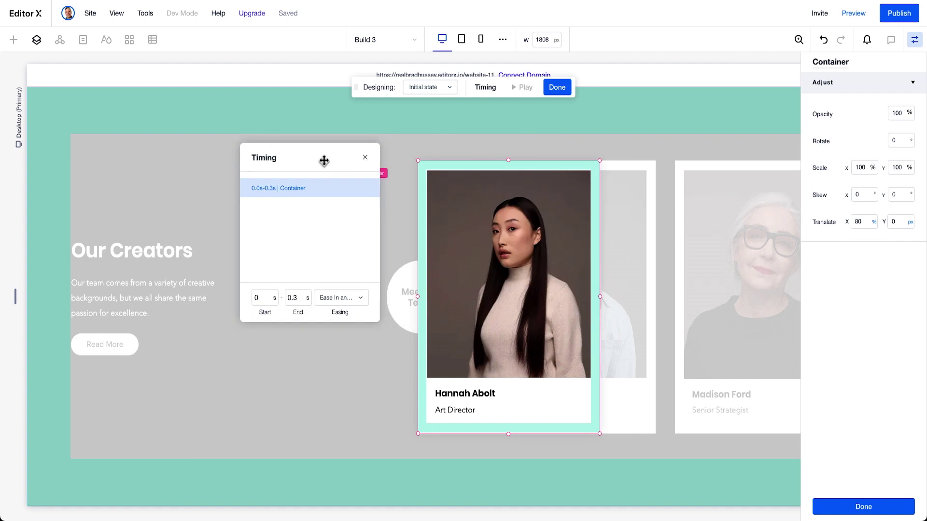
Step: In the Card 01 state, rotate the first card by -5° and set its vertical translation to 20 px
{"action": "left_click", "coordinate": [440, 95]}
{"action": "left_click", "coordinate": [430, 106]}
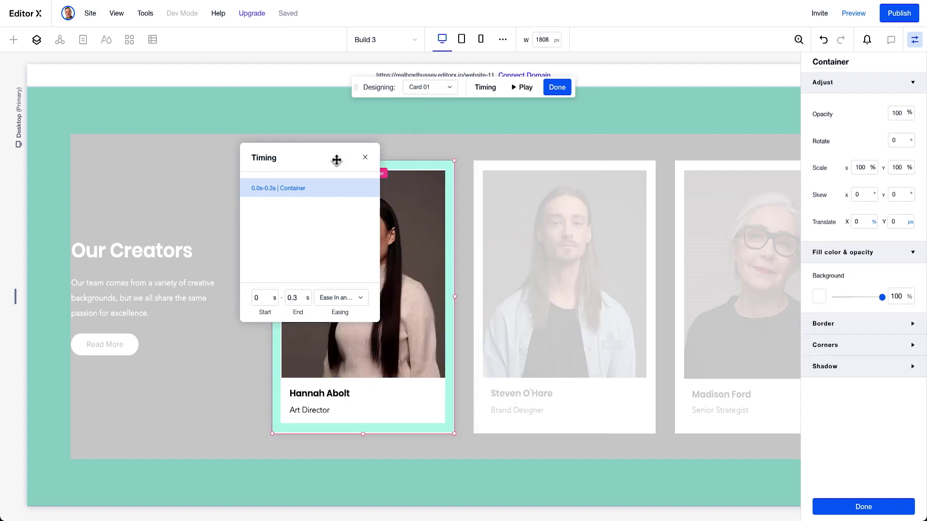
{"action": "left_click_drag", "start_coordinate": [336, 160], "coordinate": [200, 103]}
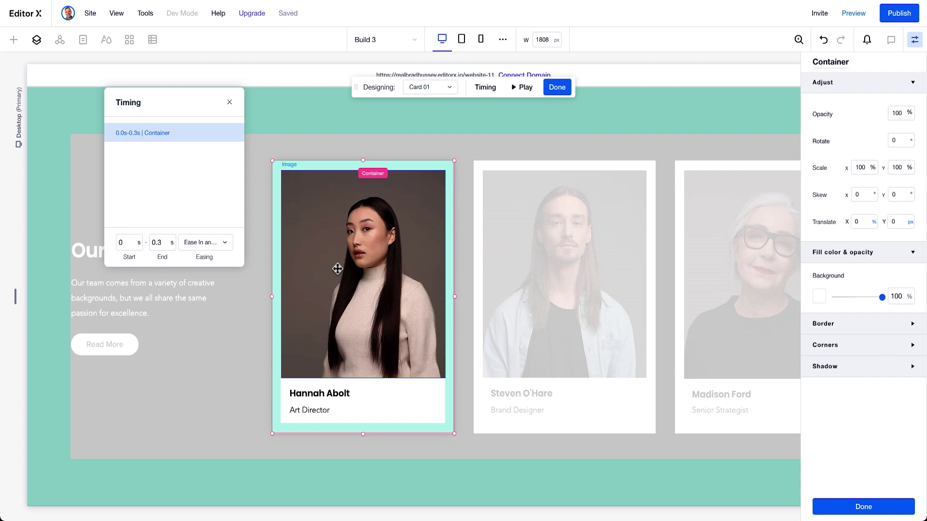
{"action": "left_click", "coordinate": [901, 145]}
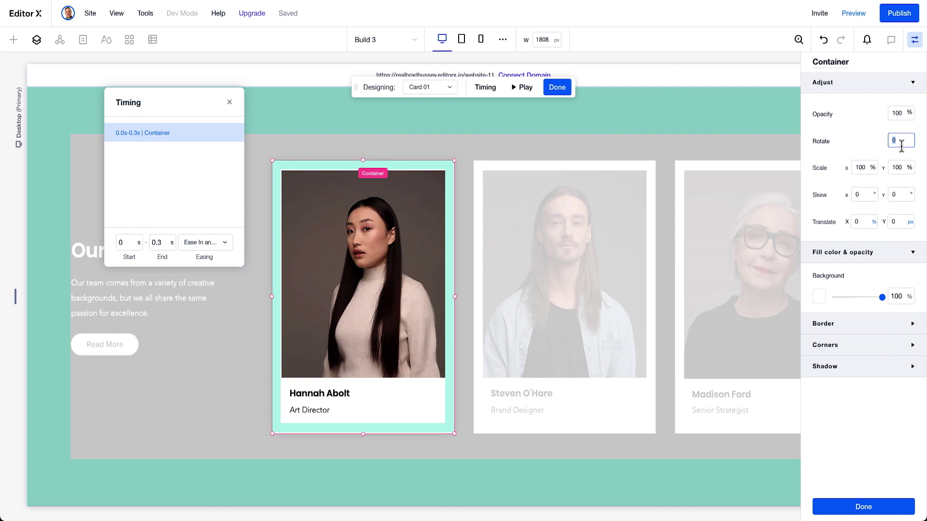
{"action": "type", "text": "-5"}
{"action": "key", "text": "Tab"}
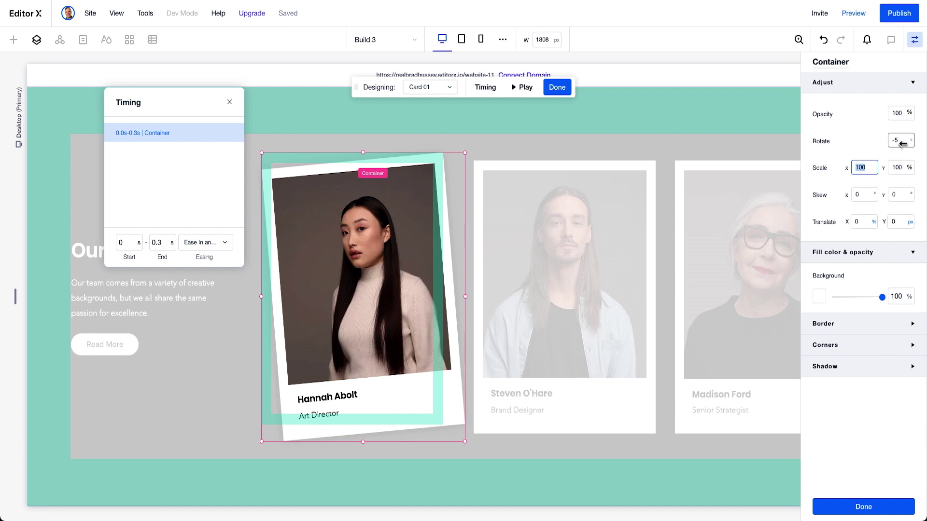
{"action": "left_click", "coordinate": [901, 223]}
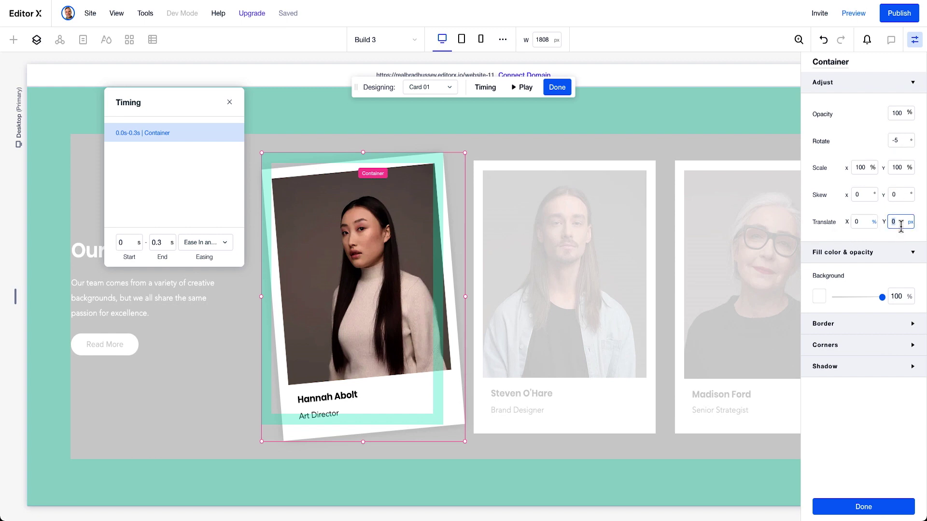
{"action": "type", "text": "20"}
{"action": "key", "text": "Tab"}
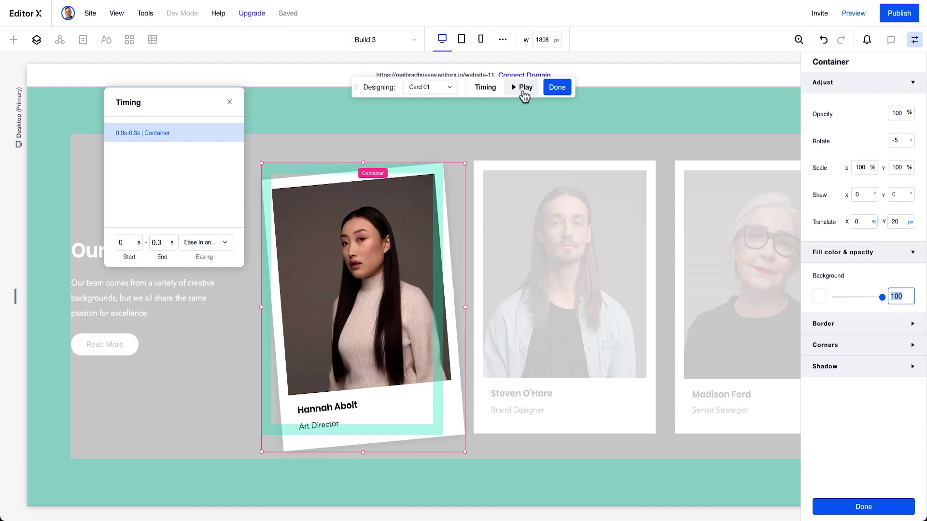
Step: Play the Card 01 animation once and finish designing it
{"action": "left_click", "coordinate": [525, 97]}
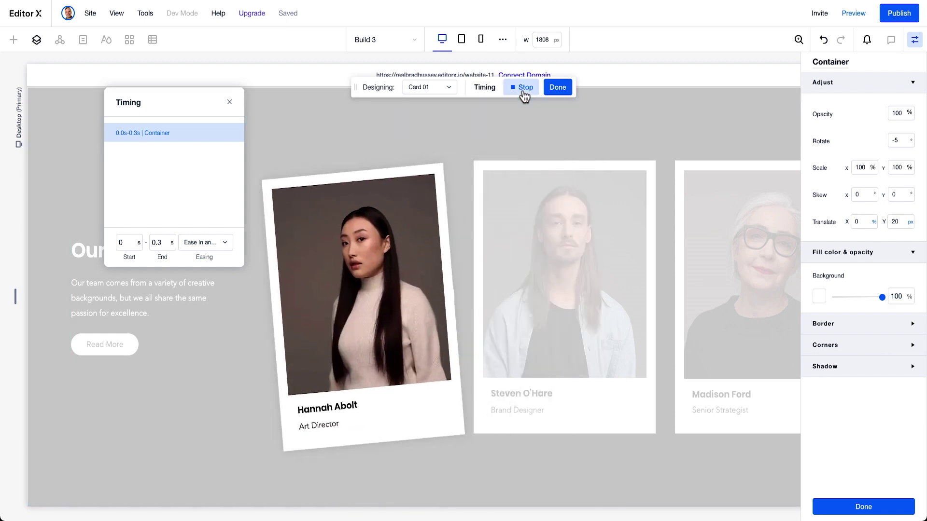
{"action": "left_click", "coordinate": [524, 97]}
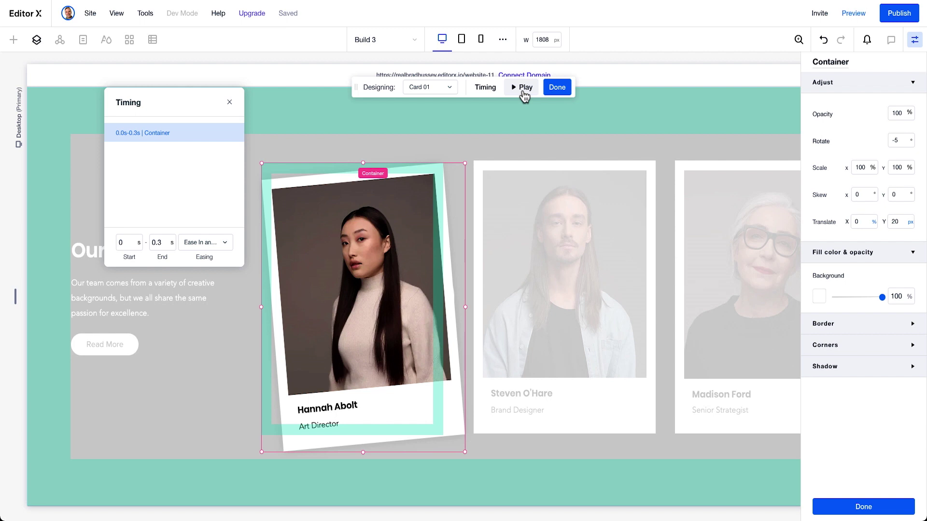
{"action": "left_click", "coordinate": [565, 89]}
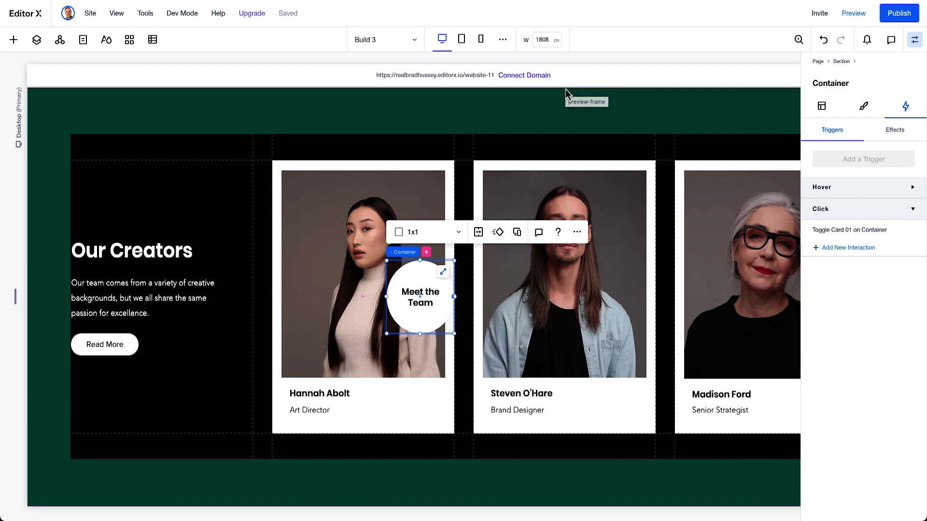
Step: Start another interaction under the badge's Click trigger with the third team card's container as the affected element
{"action": "left_click", "coordinate": [849, 247]}
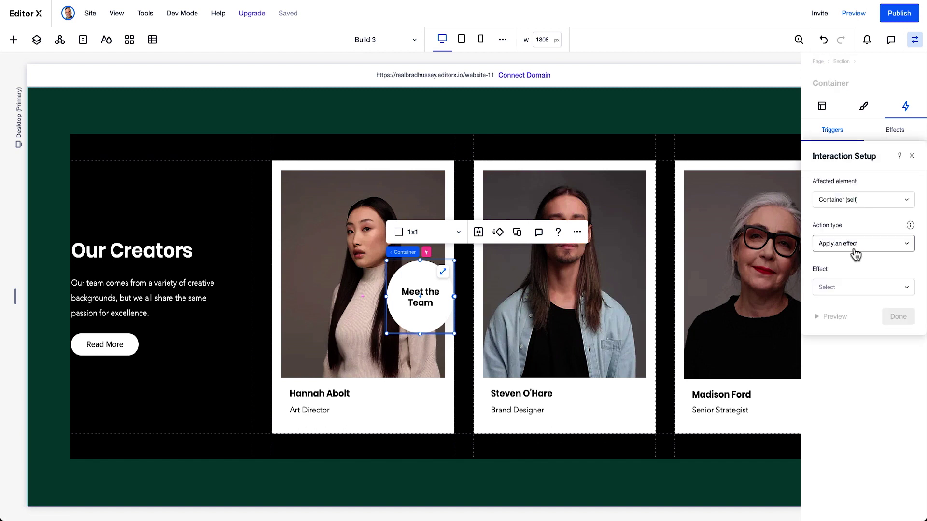
{"action": "left_click", "coordinate": [875, 204]}
{"action": "left_click", "coordinate": [861, 222]}
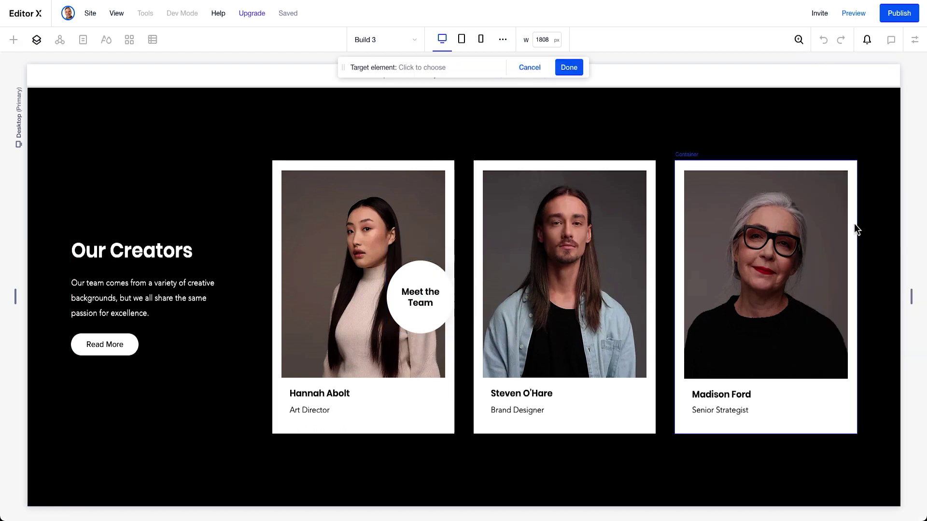
{"action": "left_click", "coordinate": [752, 184]}
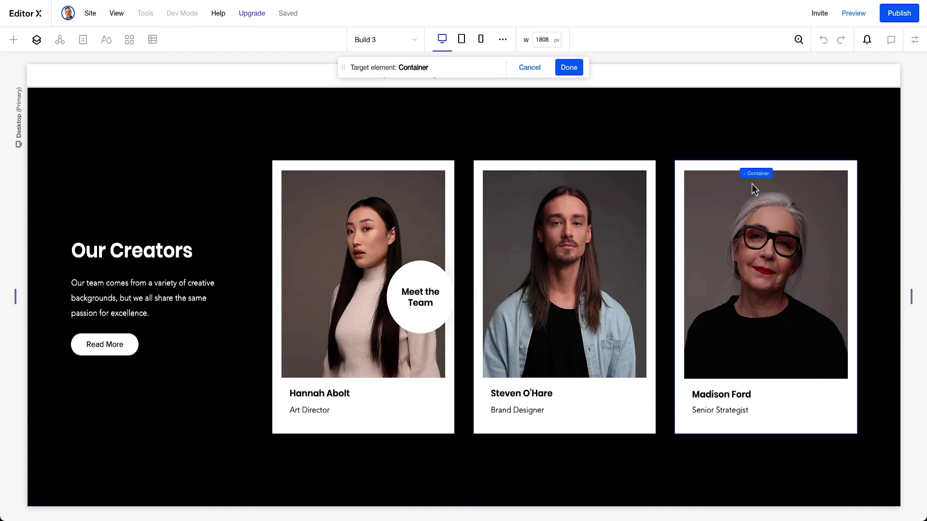
{"action": "left_click", "coordinate": [570, 68]}
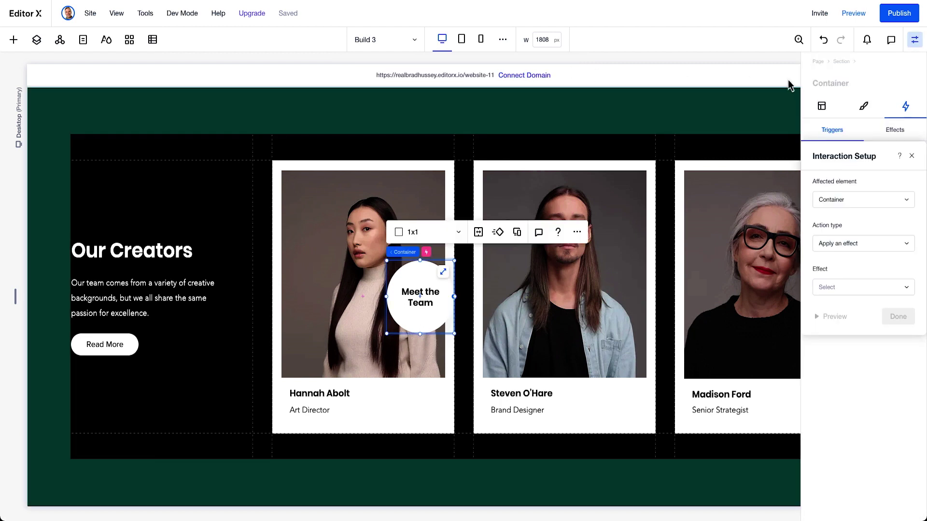
Step: Make the third card's interaction toggle an effect on and off, using a new custom animation named "Card 03"
{"action": "left_click", "coordinate": [860, 246]}
{"action": "left_click", "coordinate": [869, 266]}
{"action": "left_click", "coordinate": [864, 293]}
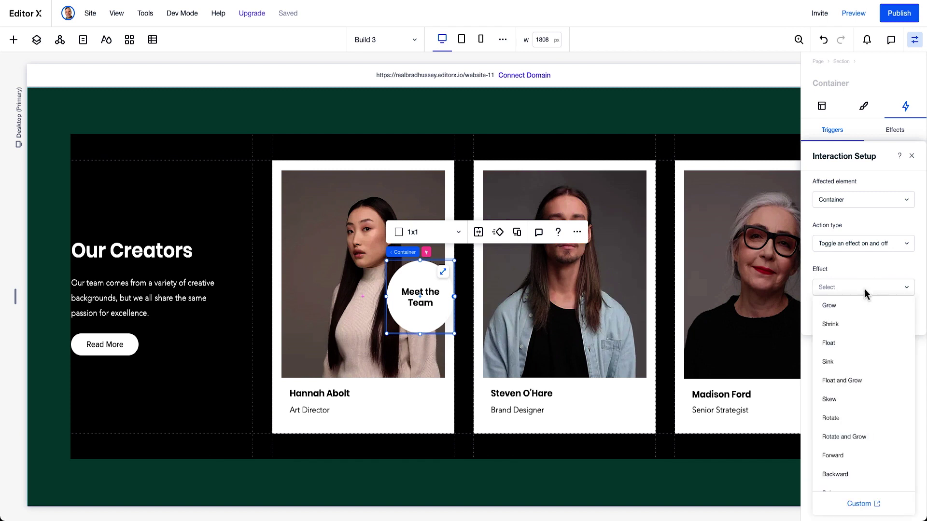
{"action": "left_click", "coordinate": [865, 504]}
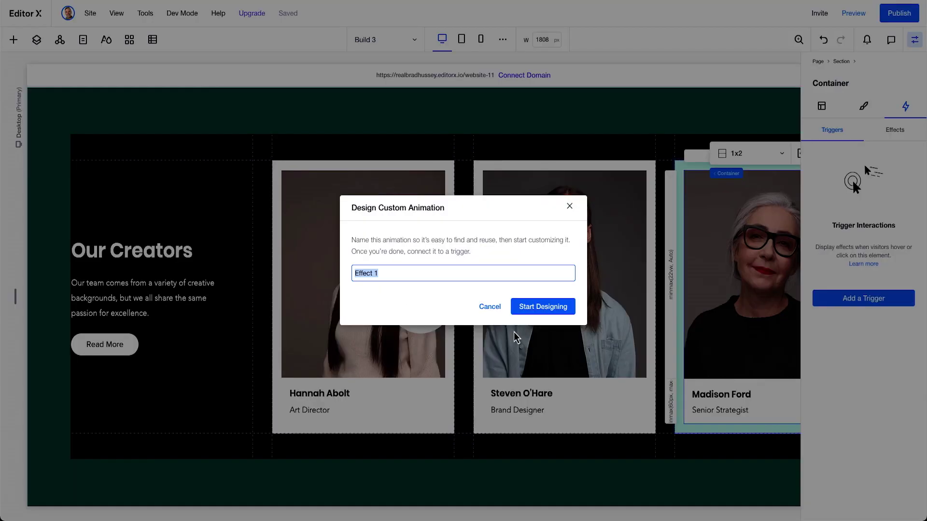
{"action": "type", "text": "Card 03"}
{"action": "left_click", "coordinate": [555, 309]}
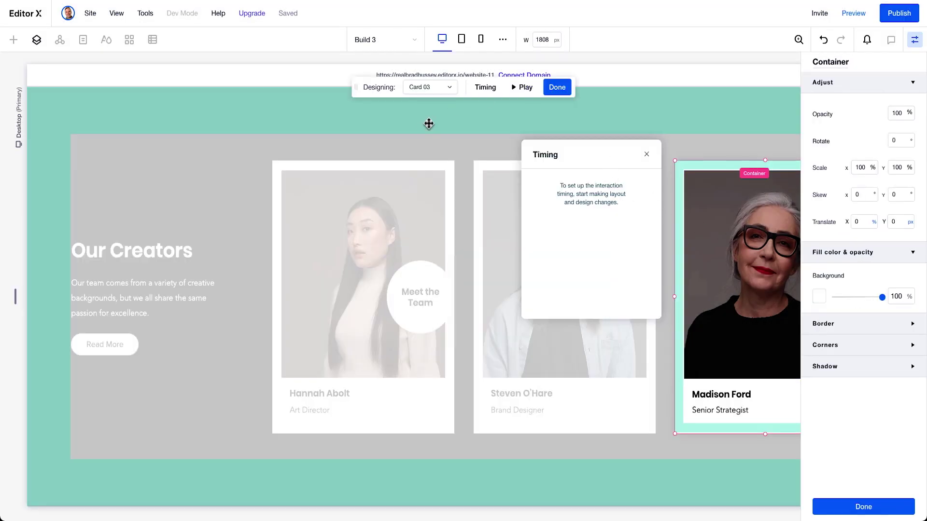
Step: In the third card's Initial state, move the Timing window off the card and set the horizontal translation to -80%
{"action": "left_click", "coordinate": [434, 92]}
{"action": "left_click", "coordinate": [427, 123]}
{"action": "left_click_drag", "start_coordinate": [594, 155], "coordinate": [348, 160]}
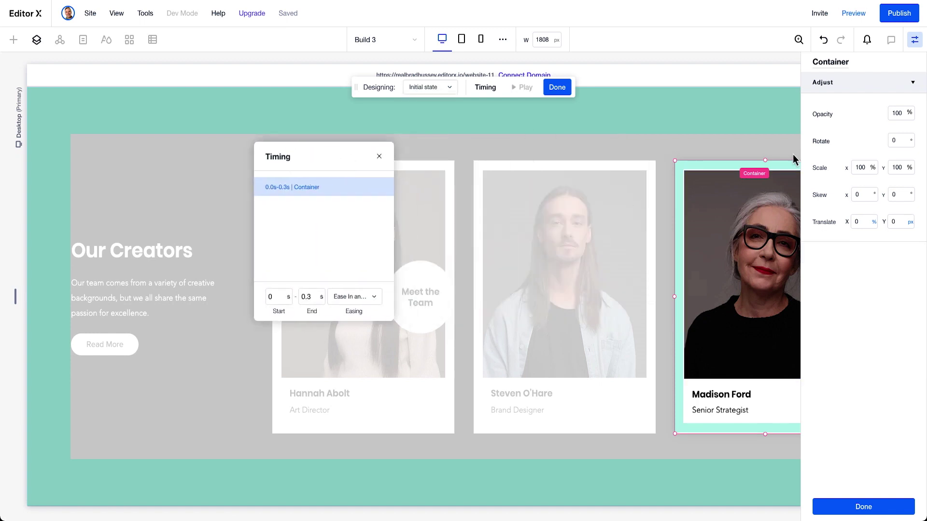
{"action": "left_click", "coordinate": [858, 223]}
{"action": "type", "text": "-80"}
{"action": "key", "text": "Tab"}
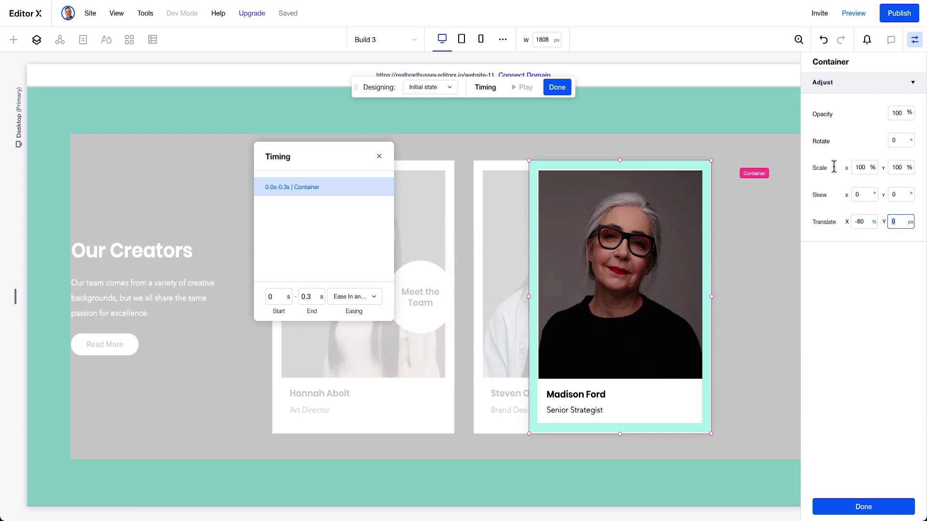
Step: Switch to designing the Card 03 state and rotate the third card by 5°
{"action": "left_click", "coordinate": [439, 91]}
{"action": "left_click", "coordinate": [423, 103]}
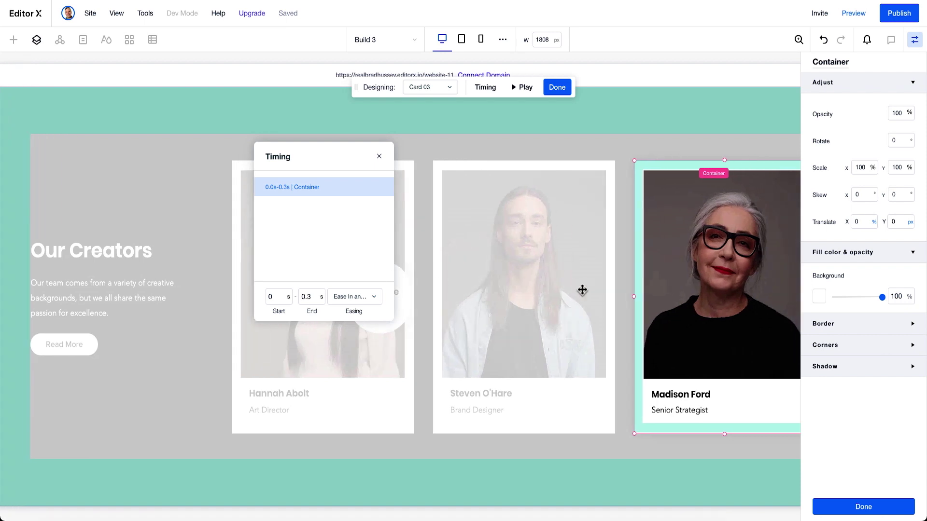
{"action": "scroll", "coordinate": [582, 289], "scroll_direction": "right", "scroll_amount": 3}
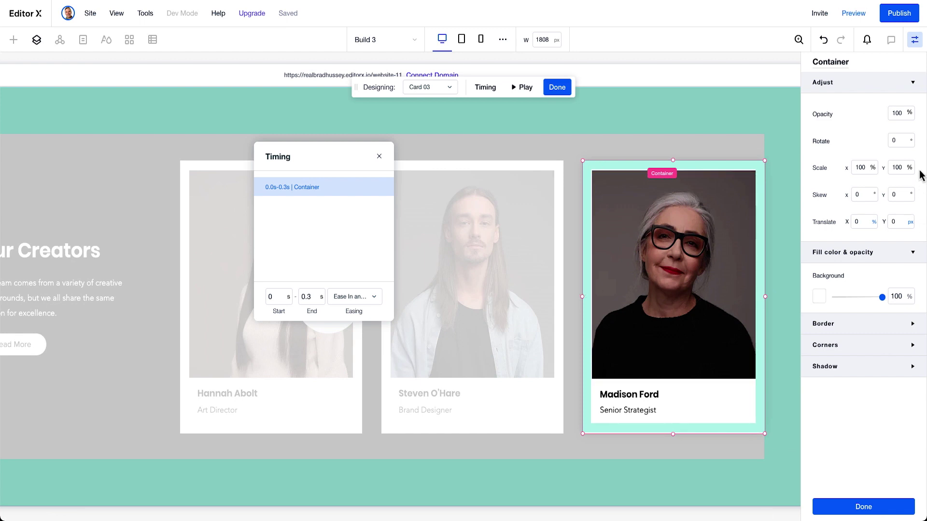
{"action": "left_click", "coordinate": [900, 145]}
{"action": "type", "text": "5"}
{"action": "key", "text": "Tab"}
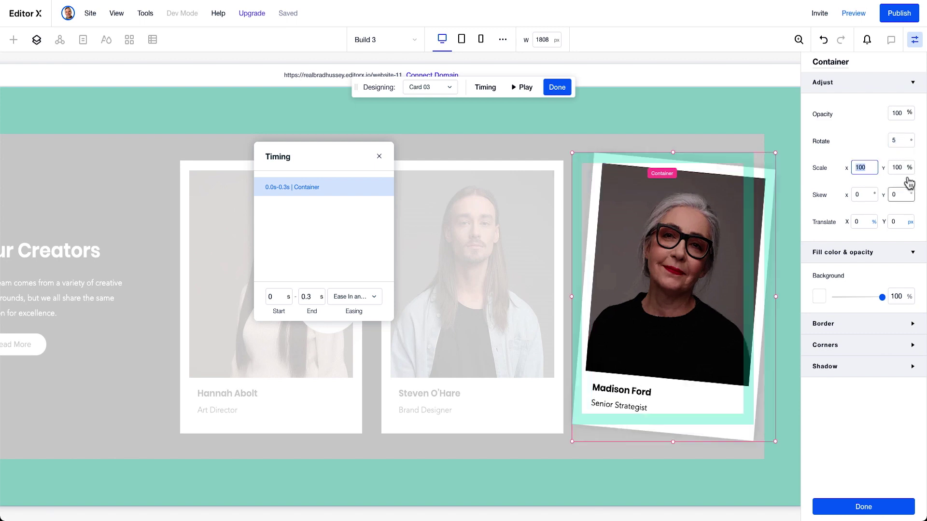
Step: Set the third card's vertical translation in the Card 03 state, trying 30 px and settling on 20 px
{"action": "left_click", "coordinate": [900, 224]}
{"action": "type", "text": "30"}
{"action": "key", "text": "Tab"}
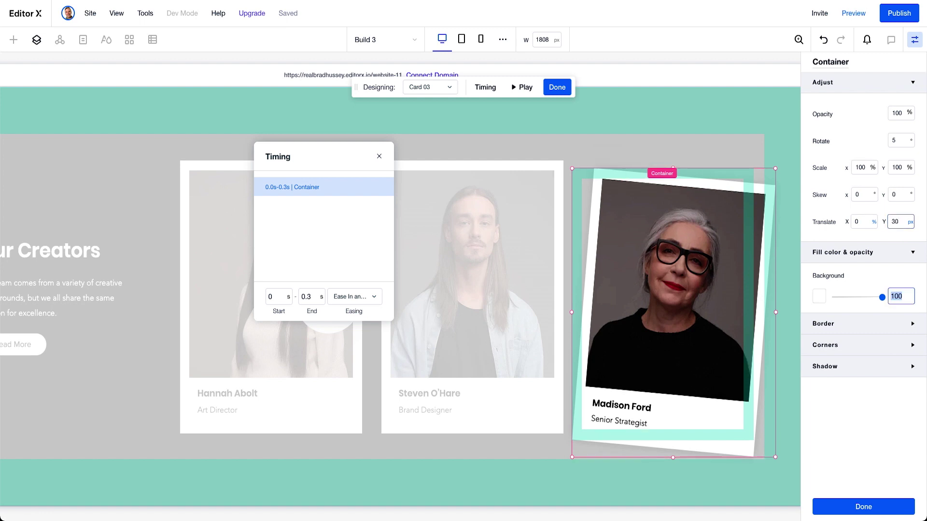
{"action": "left_click", "coordinate": [897, 222]}
{"action": "type", "text": "20"}
{"action": "key", "text": "Tab"}
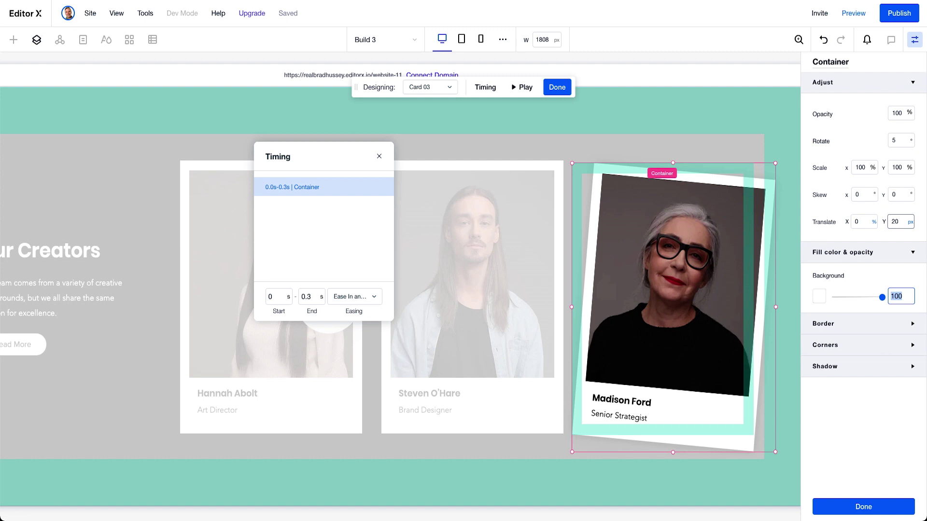
Step: Play the Card 03 animation once and finish designing it
{"action": "left_click", "coordinate": [524, 94]}
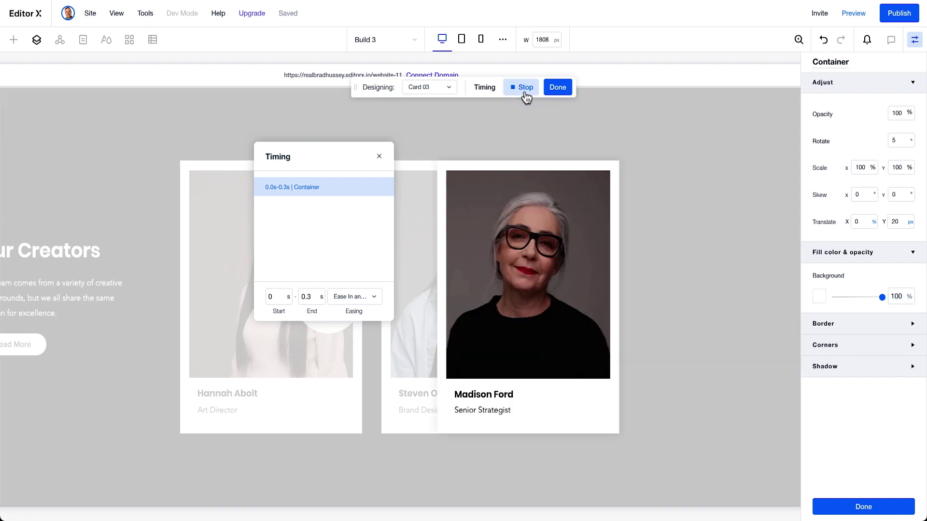
{"action": "left_click", "coordinate": [524, 94]}
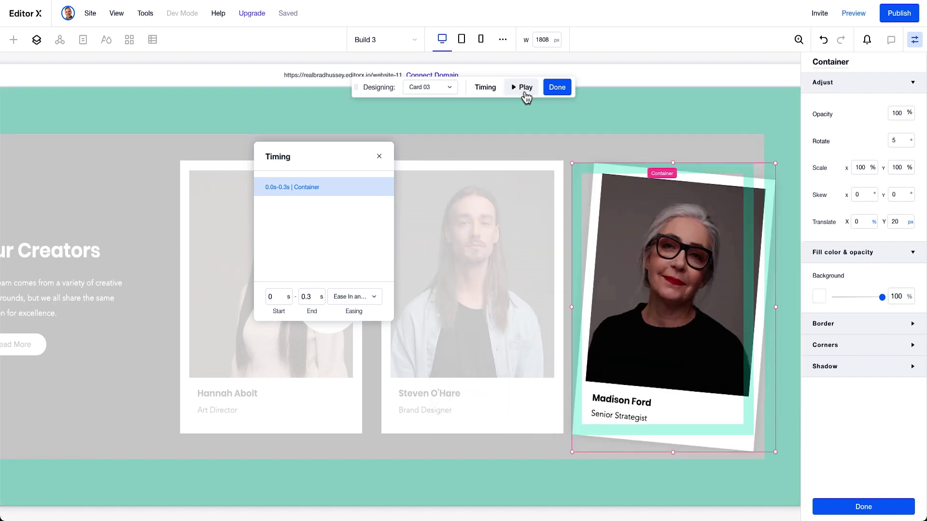
{"action": "left_click", "coordinate": [564, 95]}
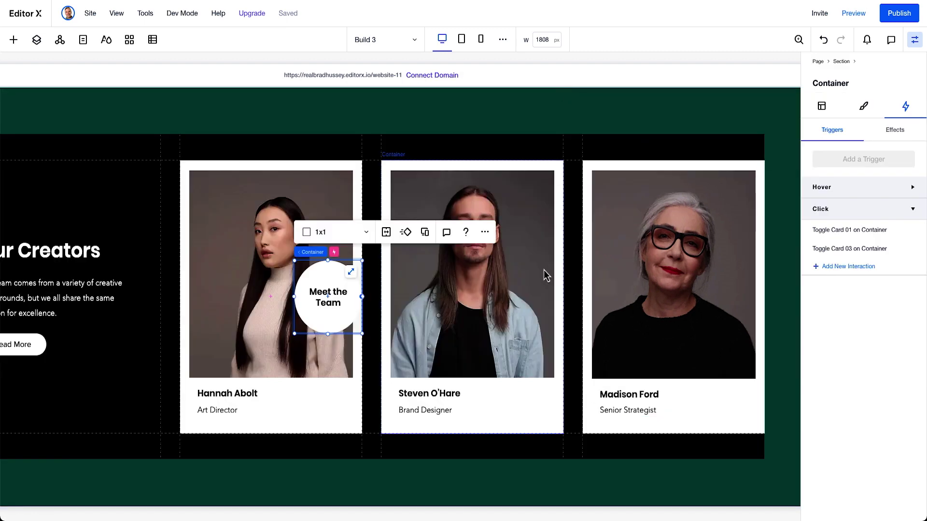
Step: Preview the site, test the "Meet the Team" badge by toggling the cards open and closed several times, and return to editing
{"action": "left_click", "coordinate": [853, 14]}
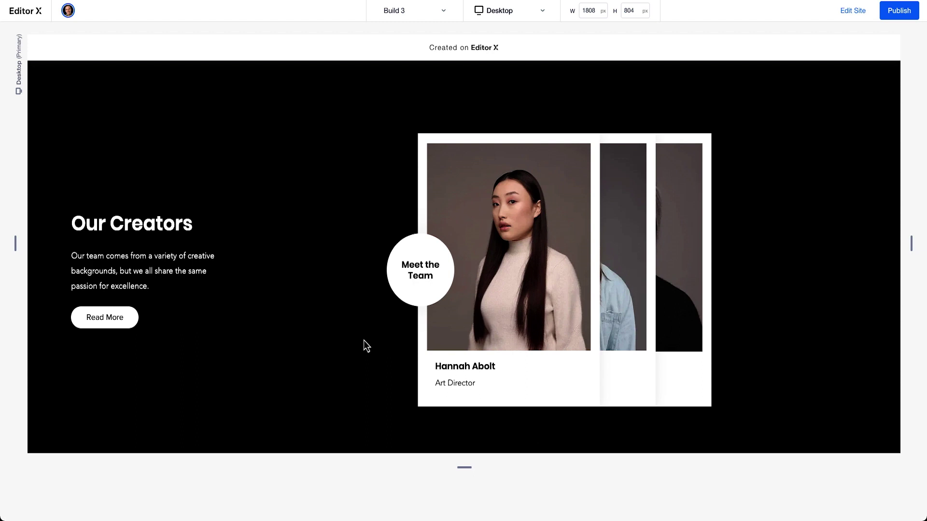
{"action": "left_click", "coordinate": [418, 297]}
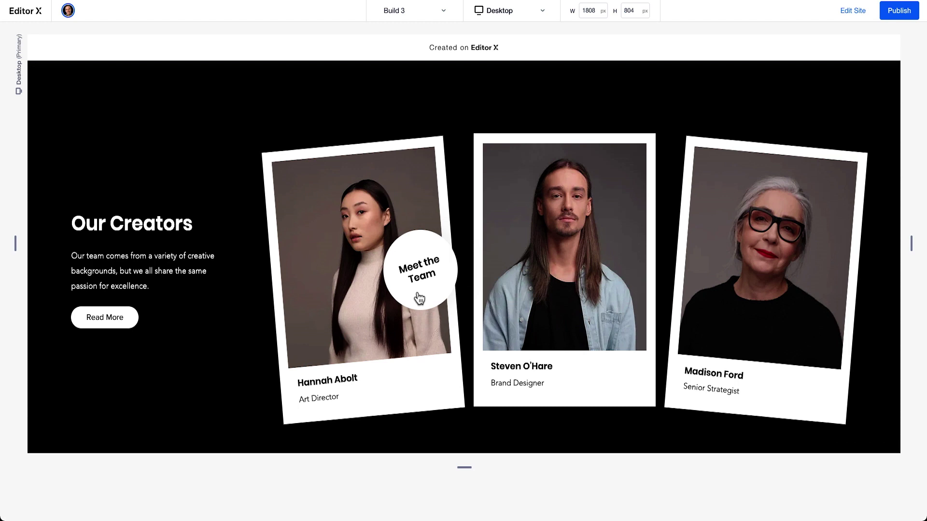
{"action": "left_click", "coordinate": [416, 284]}
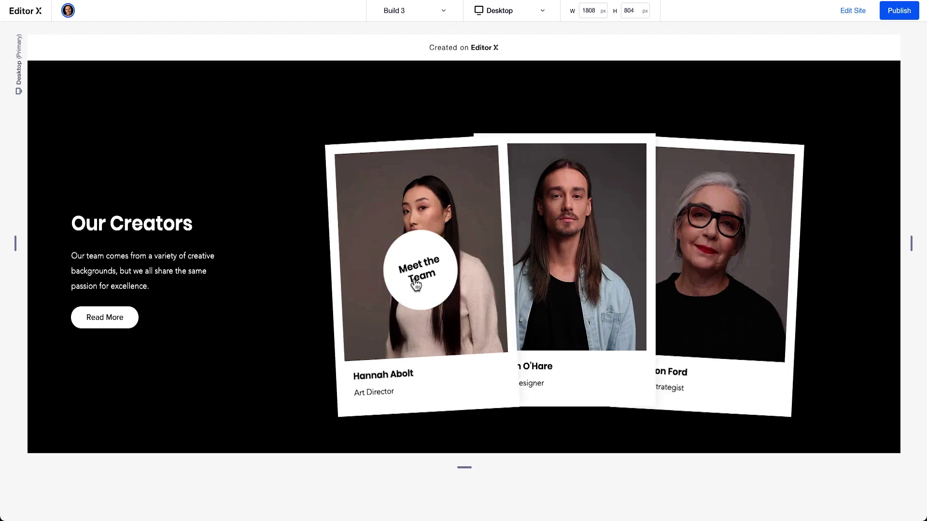
{"action": "left_click", "coordinate": [415, 285]}
{"action": "left_click", "coordinate": [416, 285]}
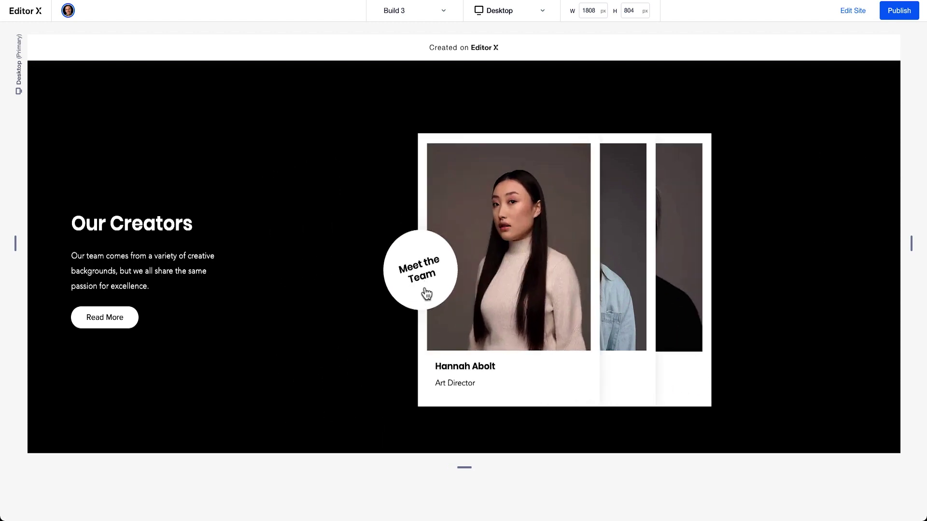
{"action": "left_click", "coordinate": [428, 295]}
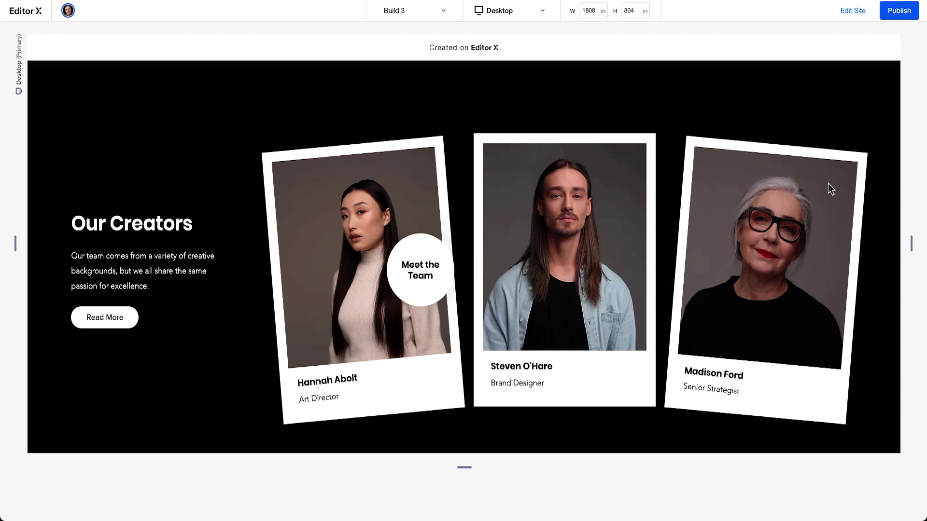
{"action": "left_click", "coordinate": [852, 11]}
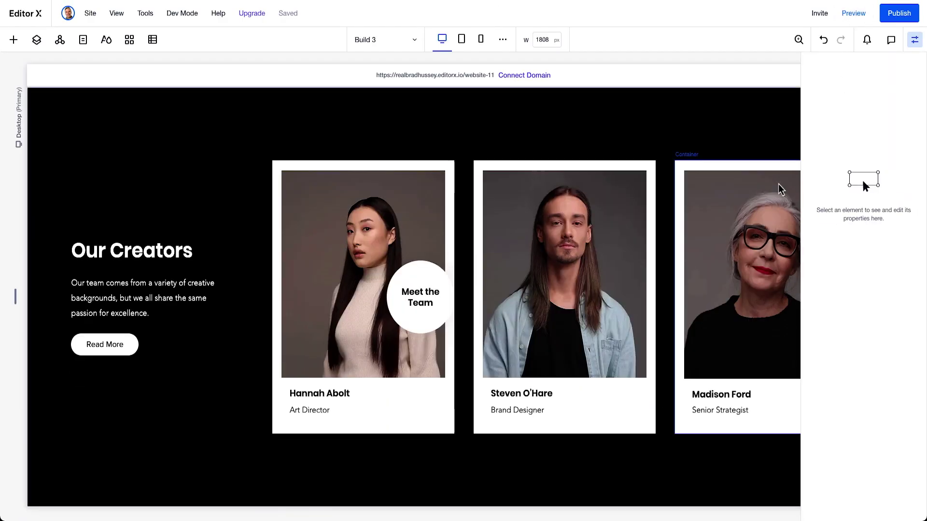
Step: Add a Click interaction on the badge itself that toggles an effect on and off, using a new custom animation named "Close Toggle"
{"action": "scroll", "coordinate": [525, 274], "scroll_direction": "right", "scroll_amount": 2}
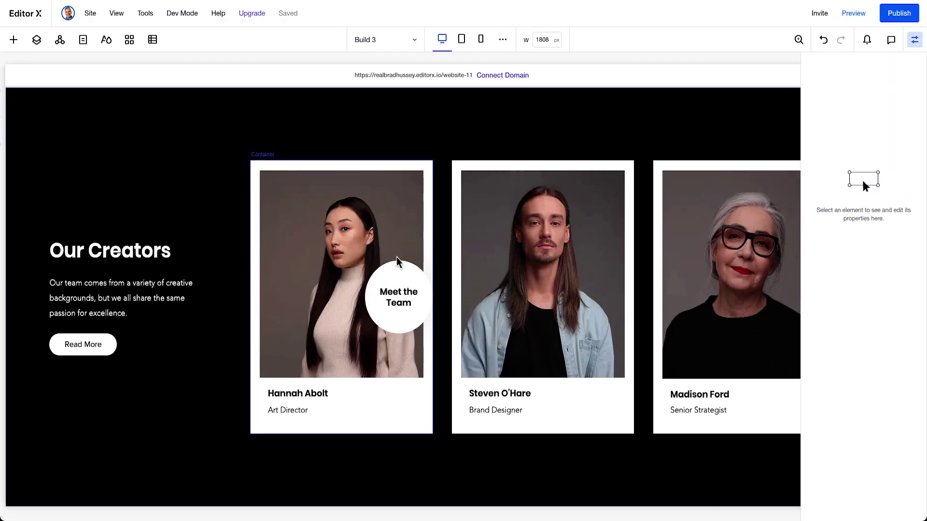
{"action": "scroll", "coordinate": [525, 273], "scroll_direction": "right", "scroll_amount": 1}
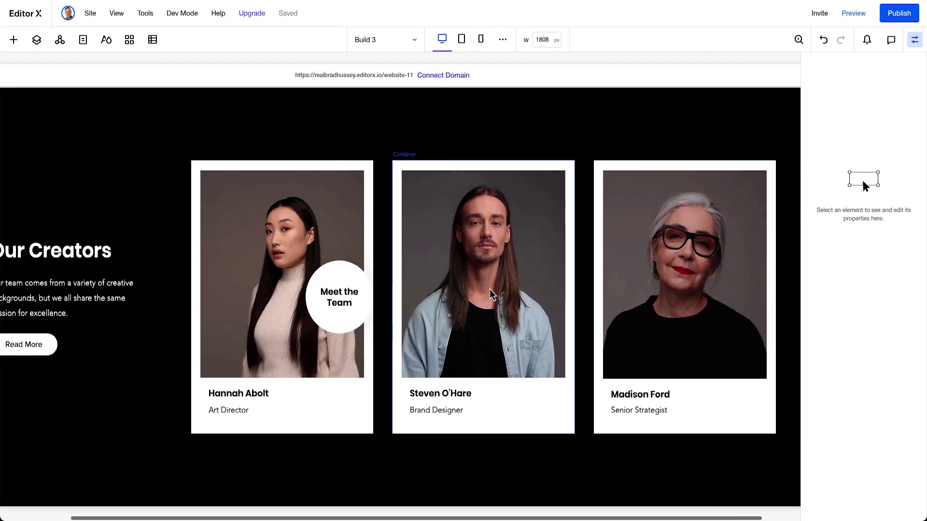
{"action": "left_click", "coordinate": [340, 319]}
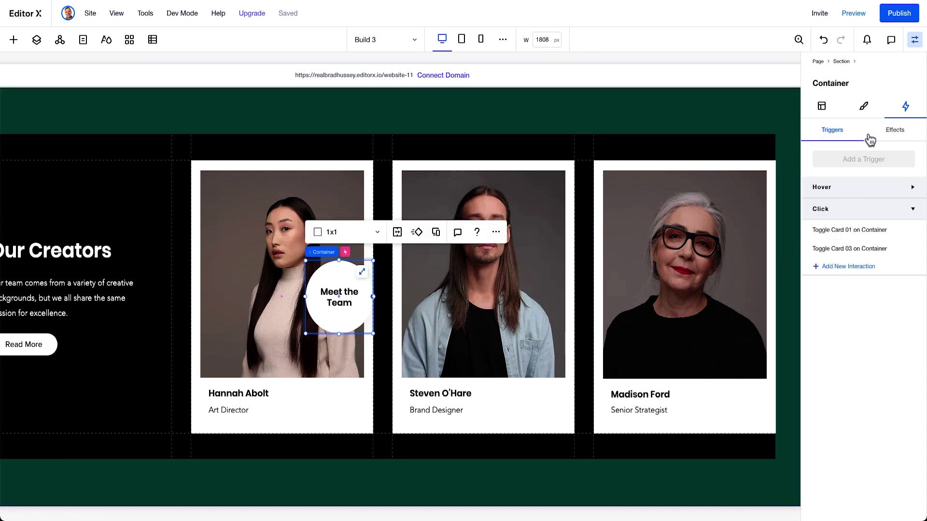
{"action": "left_click", "coordinate": [861, 274]}
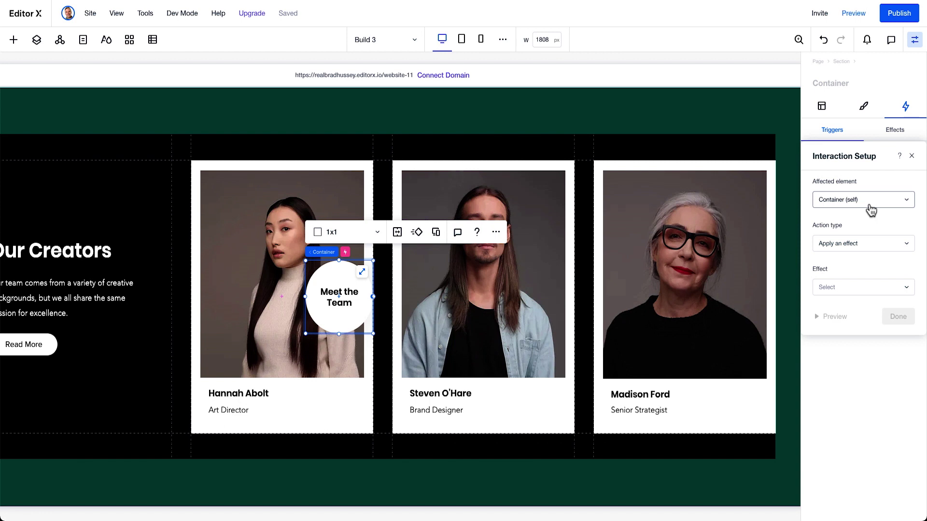
{"action": "left_click", "coordinate": [874, 244]}
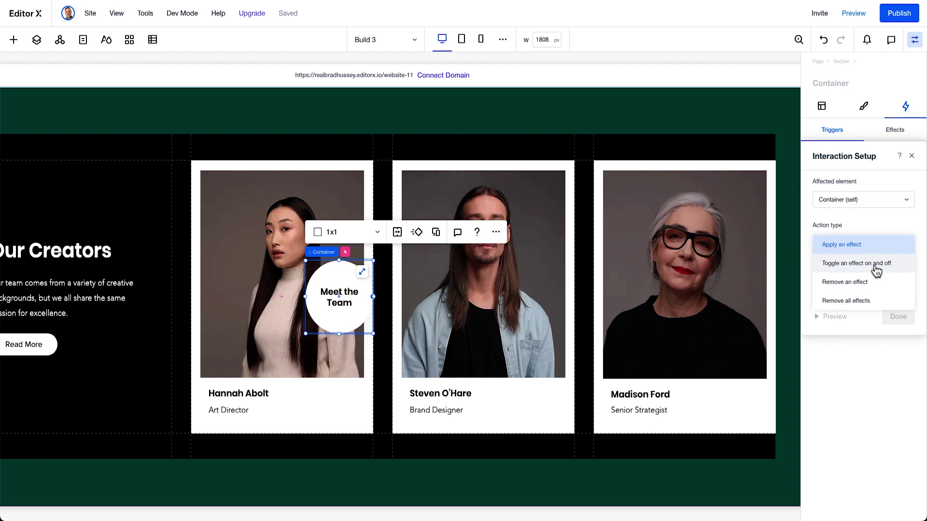
{"action": "left_click", "coordinate": [875, 264]}
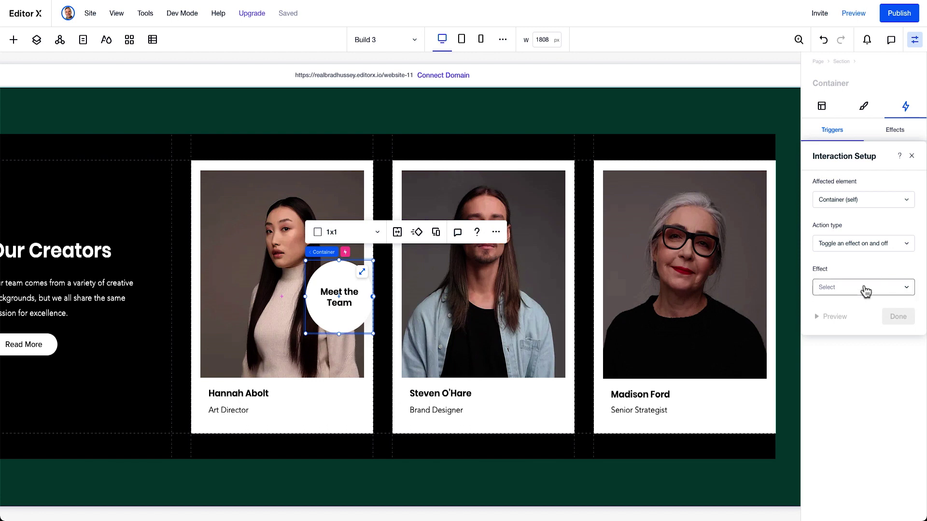
{"action": "left_click", "coordinate": [865, 288]}
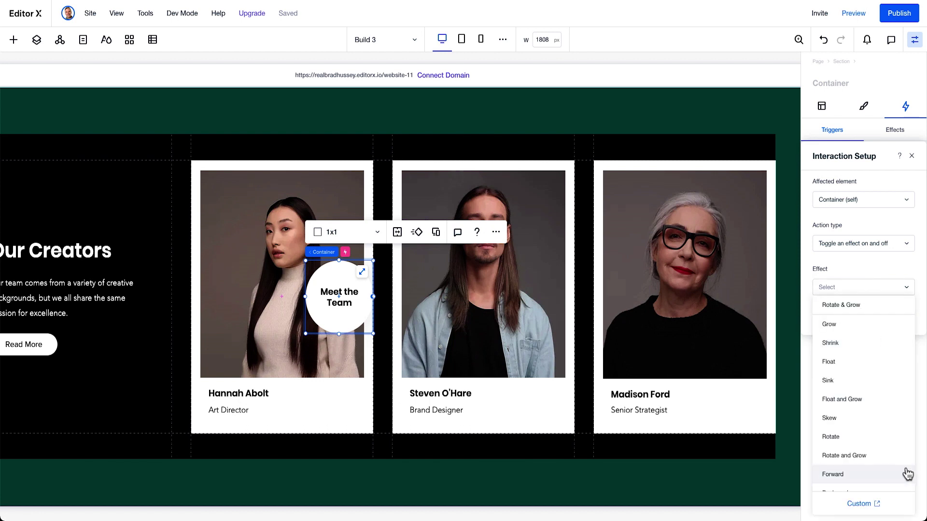
{"action": "left_click", "coordinate": [866, 505]}
{"action": "type", "text": "Close Toggle"}
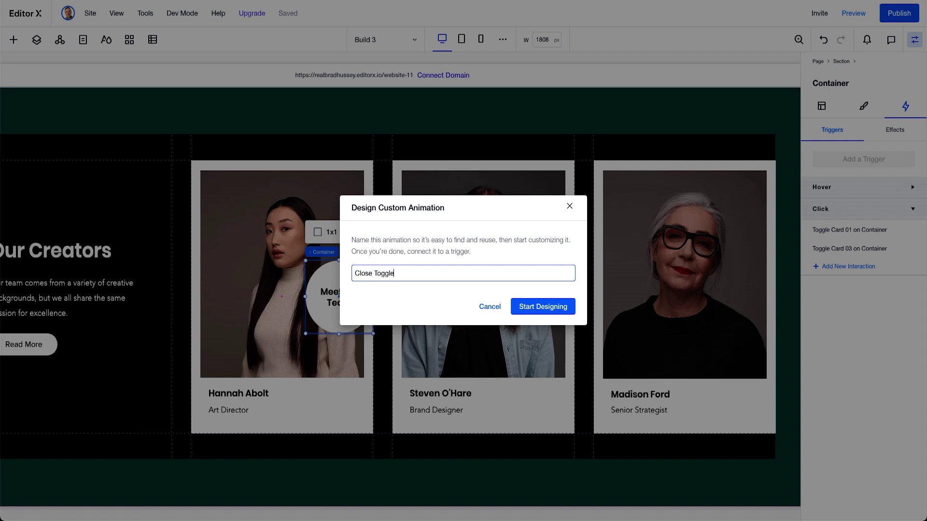
{"action": "left_click", "coordinate": [551, 307]}
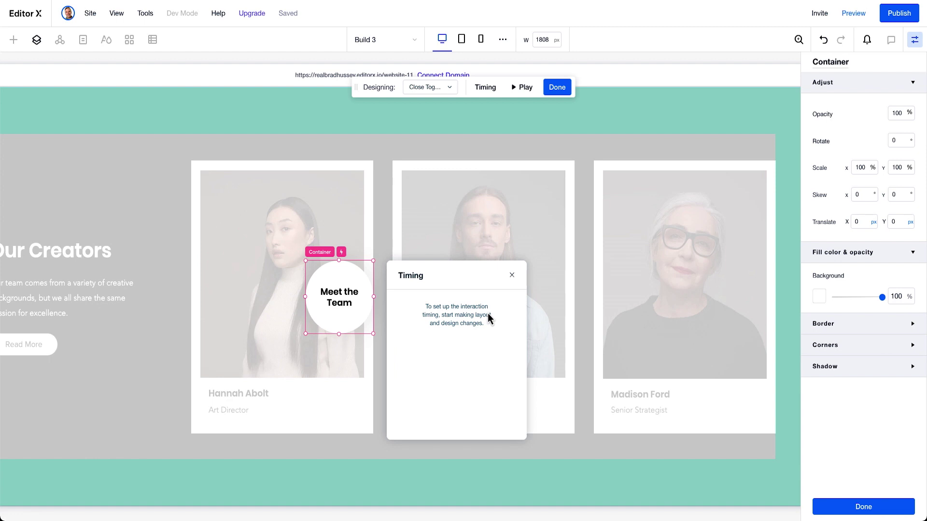
Step: After checking the Initial state, move the badge in the Close Toggle state to the third card's upper-right corner, translating about 878 px by -237 px
{"action": "left_click", "coordinate": [432, 88]}
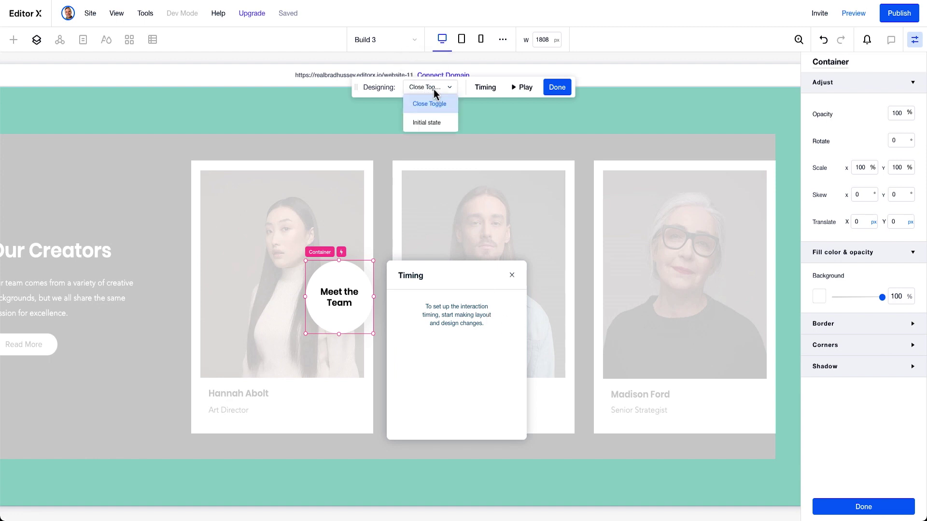
{"action": "left_click", "coordinate": [427, 123]}
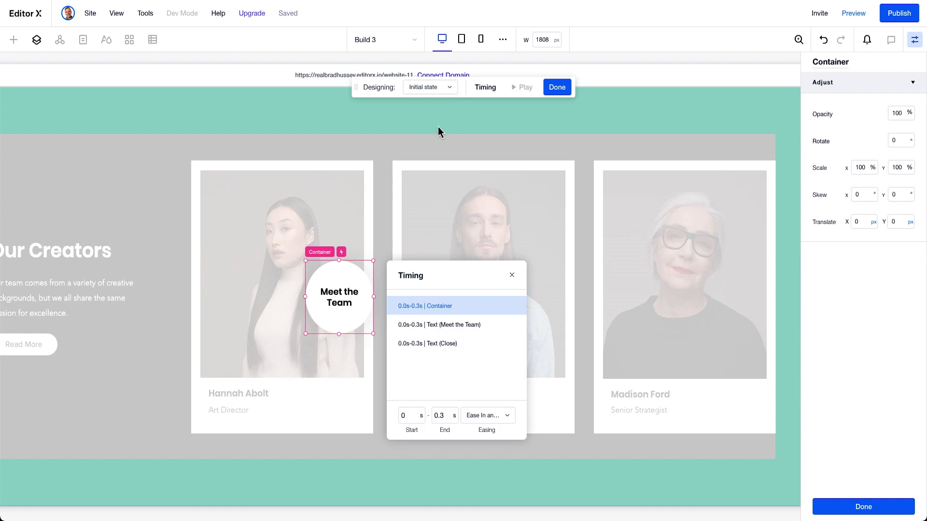
{"action": "left_click", "coordinate": [442, 89]}
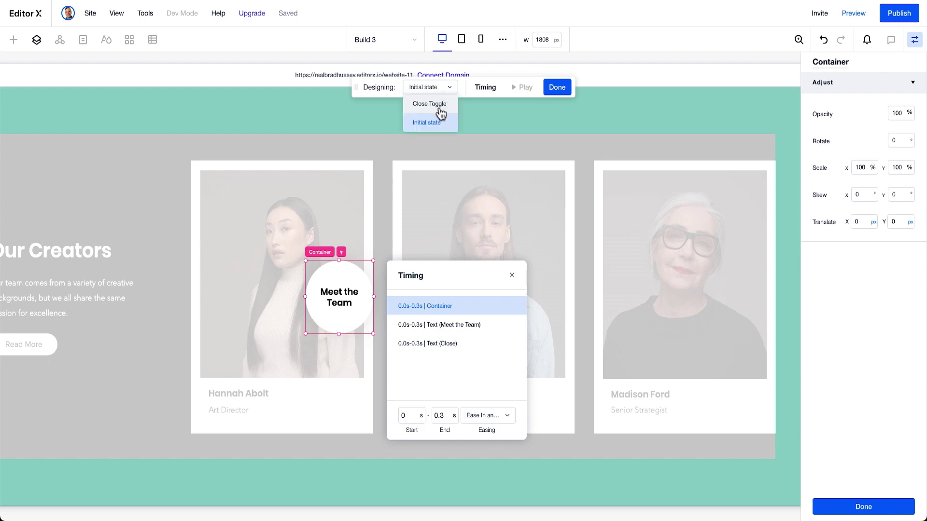
{"action": "left_click", "coordinate": [430, 104]}
{"action": "scroll", "coordinate": [466, 184], "scroll_direction": "right", "scroll_amount": 1}
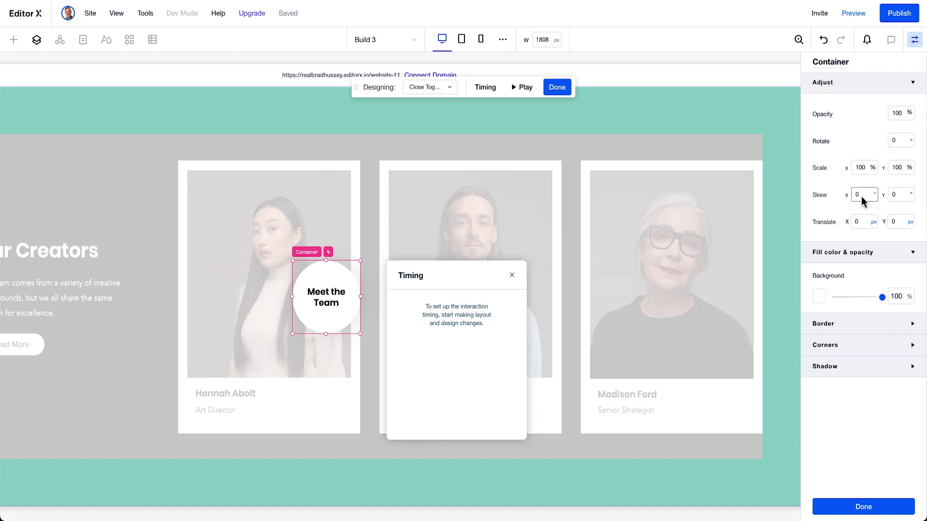
{"action": "left_click_drag", "start_coordinate": [341, 320], "coordinate": [765, 197]}
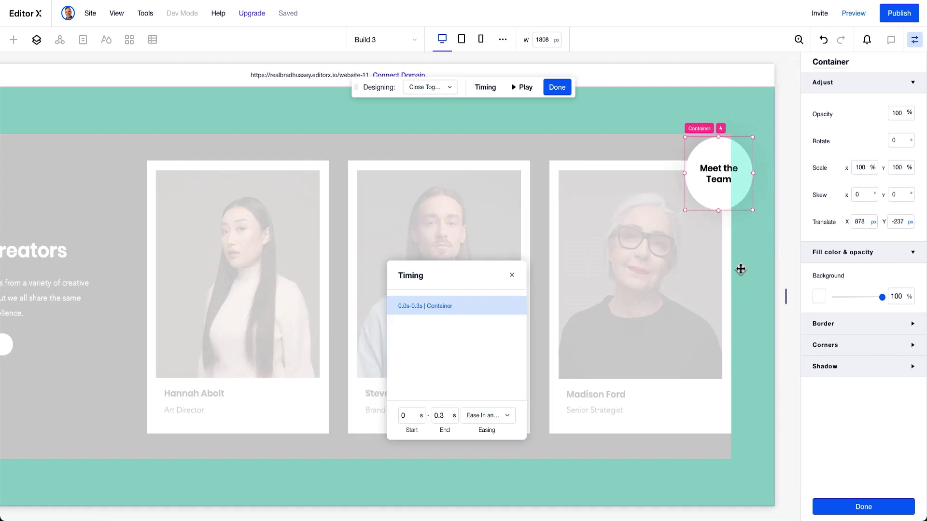
Step: Rotate the badge by 15° in the Close Toggle state
{"action": "left_click", "coordinate": [898, 141]}
{"action": "type", "text": "15"}
{"action": "key", "text": "Tab"}
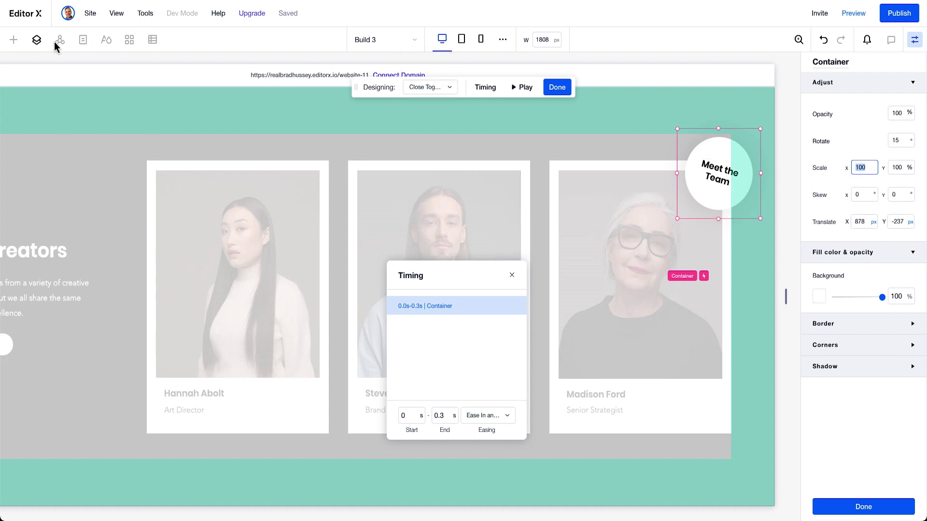
Step: Make the badge's hidden "Close" text visible in the Close Toggle state by setting its opacity to 100%
{"action": "left_click", "coordinate": [37, 40]}
{"action": "left_click", "coordinate": [36, 147]}
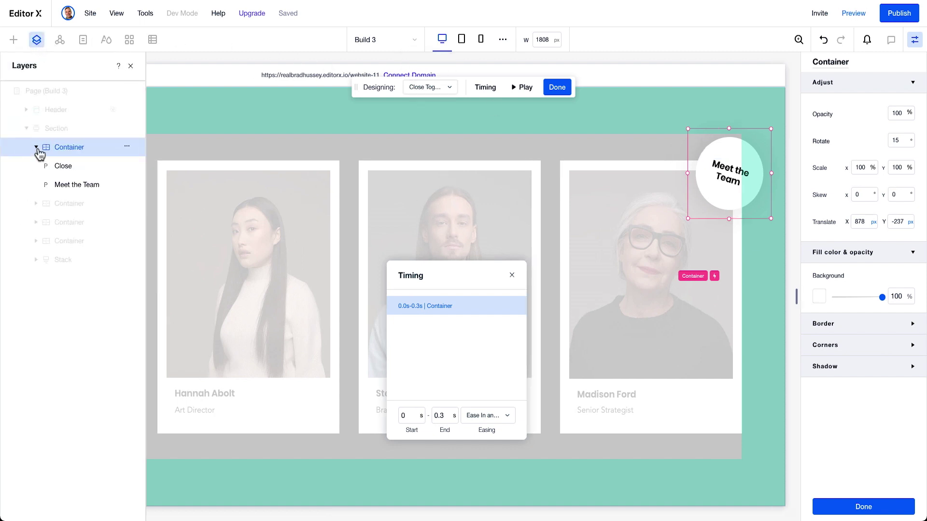
{"action": "left_click", "coordinate": [72, 172]}
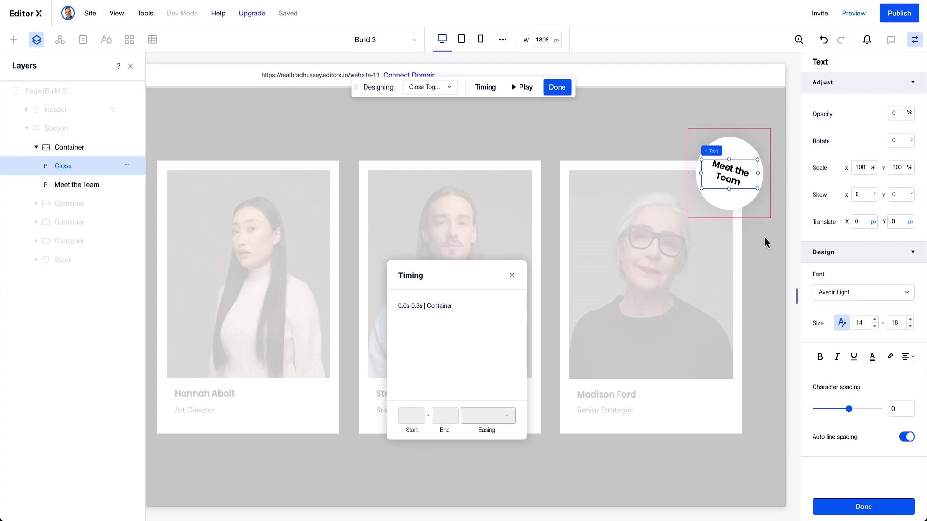
{"action": "left_click", "coordinate": [901, 117]}
{"action": "type", "text": "100"}
{"action": "key", "text": "Tab"}
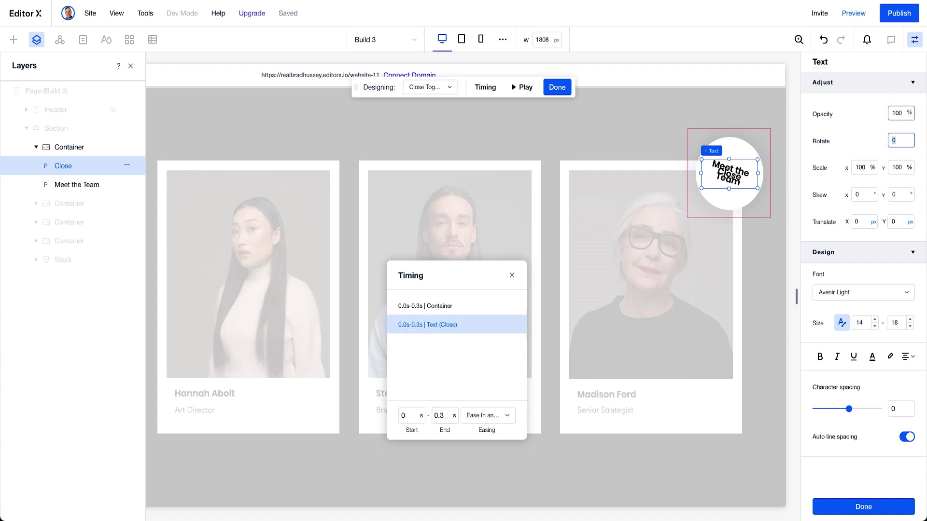
Step: Hide the badge's "Meet the Team" text in the Close Toggle state by setting its opacity to 0%
{"action": "left_click", "coordinate": [81, 188]}
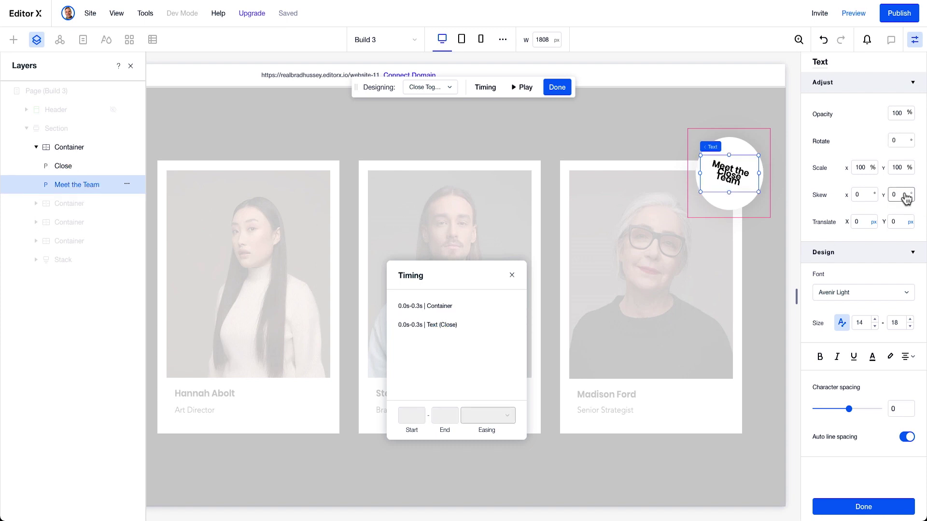
{"action": "left_click", "coordinate": [901, 113]}
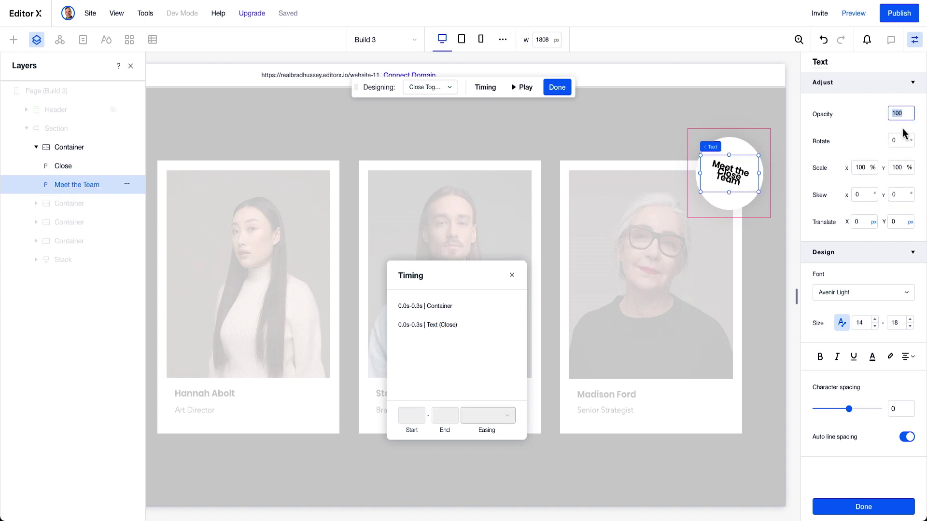
{"action": "type", "text": "0"}
{"action": "key", "text": "Tab"}
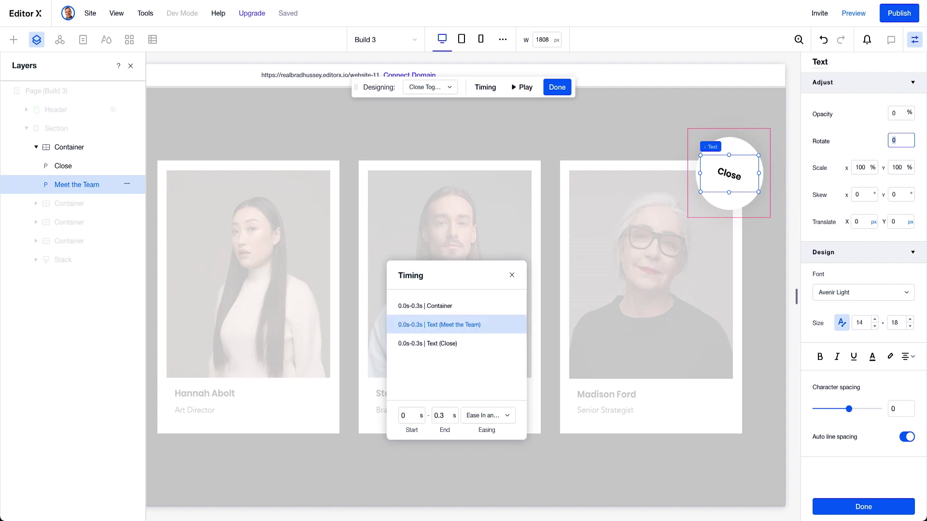
Step: Play the Close Toggle animation on the canvas and finish designing the effect
{"action": "left_click", "coordinate": [523, 91]}
{"action": "left_click", "coordinate": [523, 92]}
{"action": "left_click", "coordinate": [560, 87]}
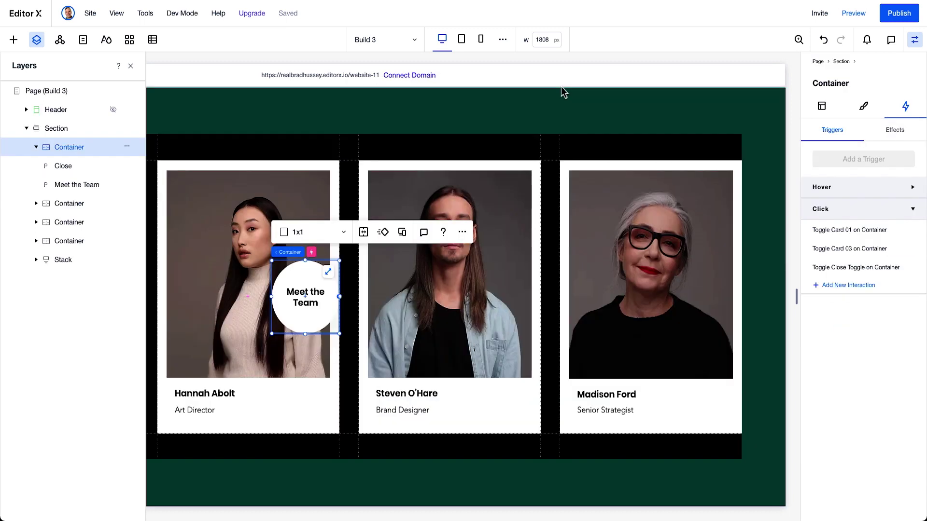
Step: Preview the site and test the badge by opening the cards with "Meet the Team" and collapsing them with "Close"
{"action": "left_click", "coordinate": [130, 65]}
{"action": "left_click", "coordinate": [853, 13]}
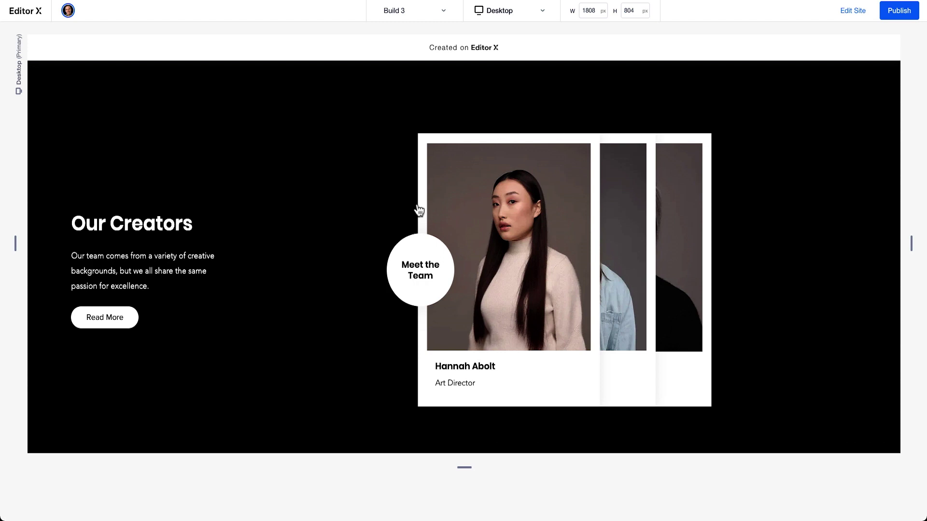
{"action": "left_click", "coordinate": [398, 276]}
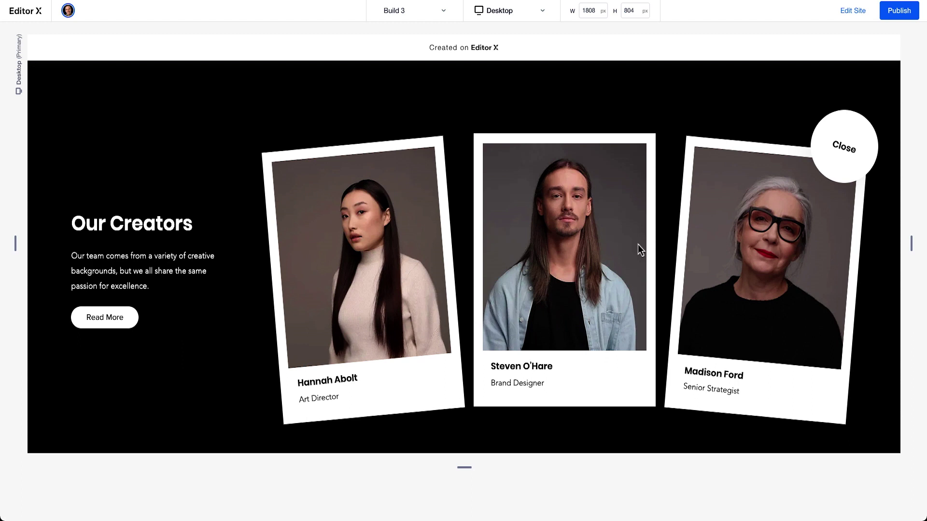
{"action": "left_click", "coordinate": [845, 143]}
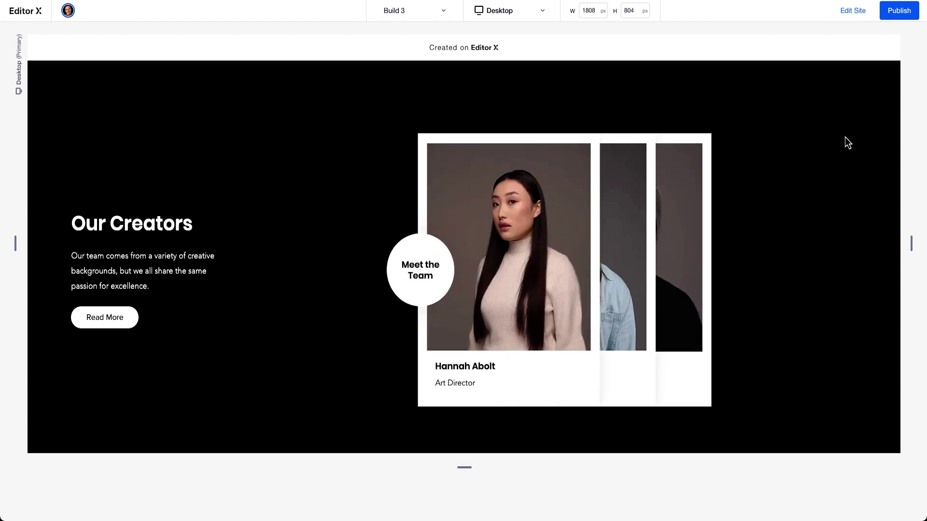